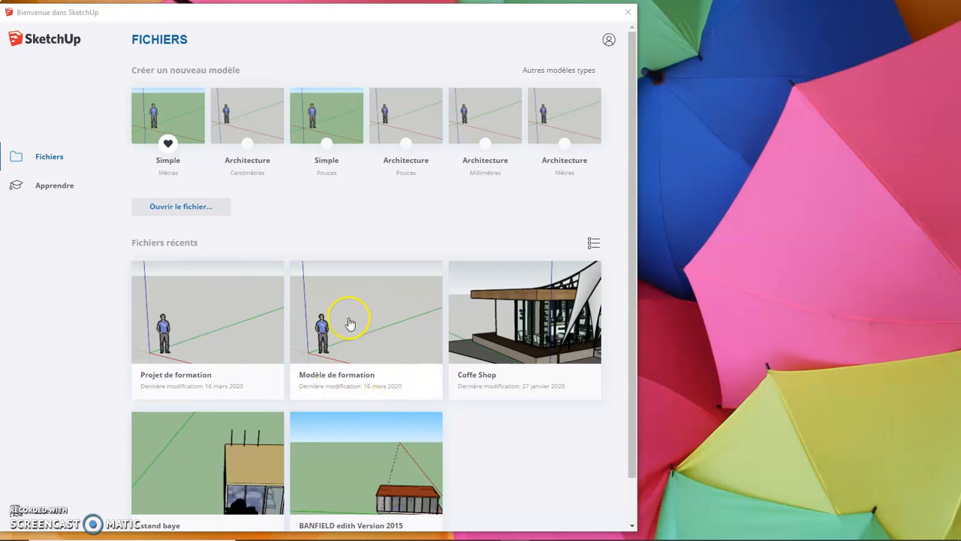
Create a new model from the Architecture template in centimetres.
left_click(189, 207)
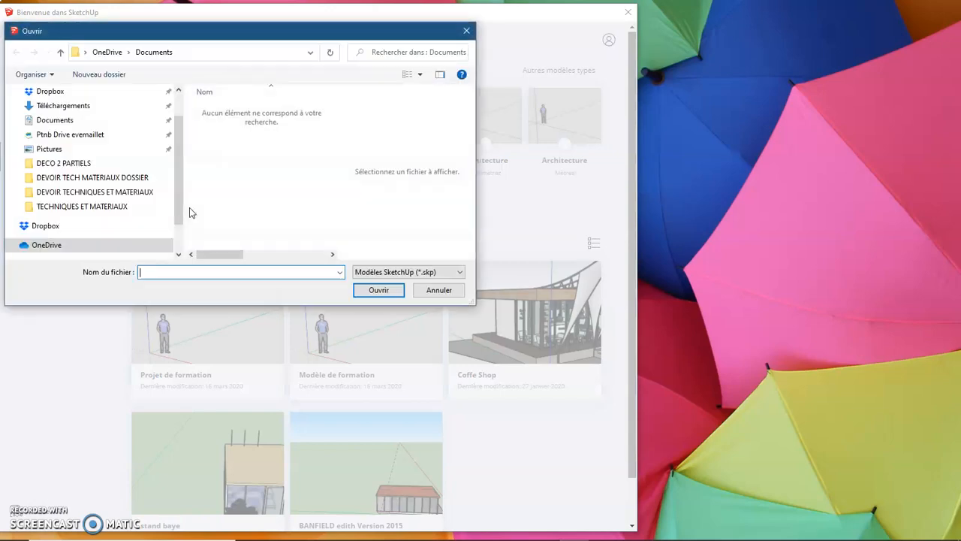
left_click(441, 291)
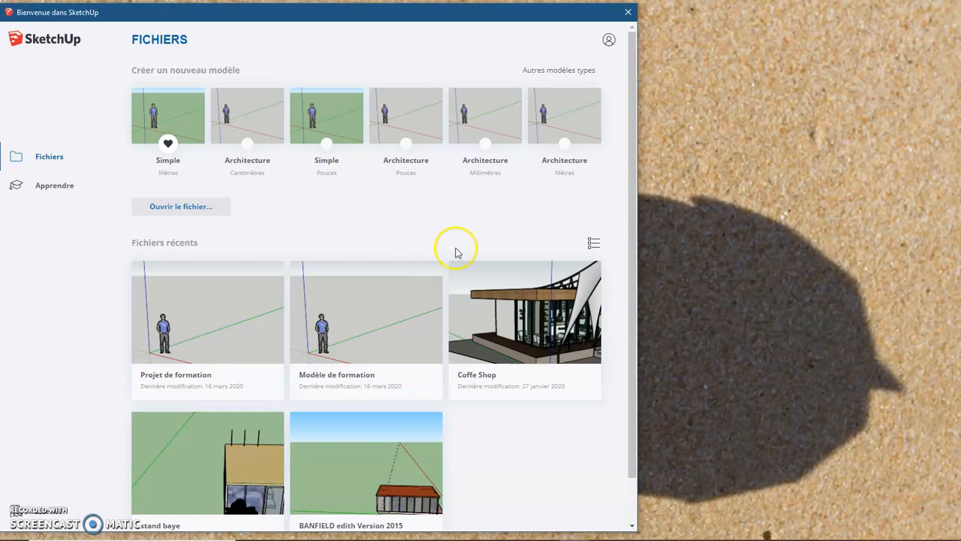
left_click(252, 119)
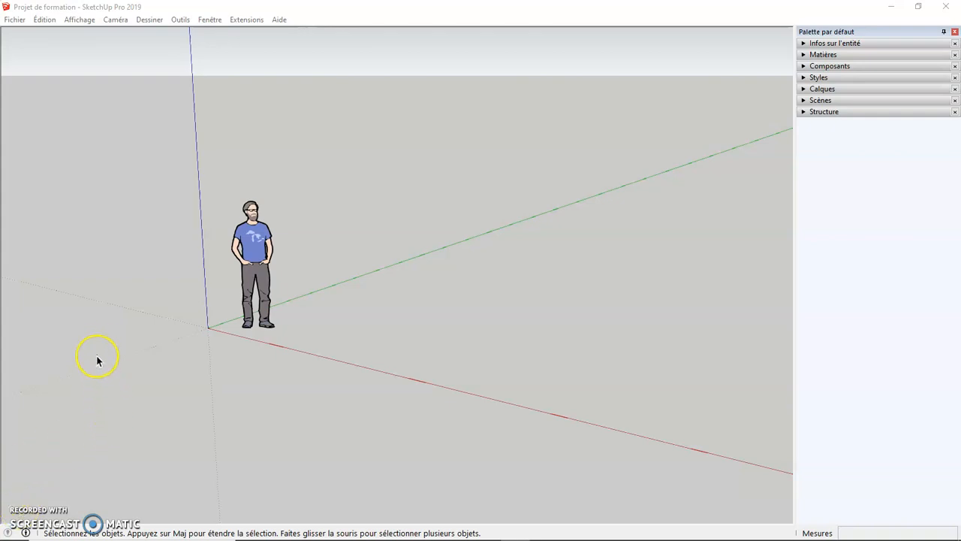
Save the model as Projet de formation in the VIDEOS SKETCHUP folder, in the Modèles SketchUp (*.skp) format, replacing the existing file.
left_click(15, 20)
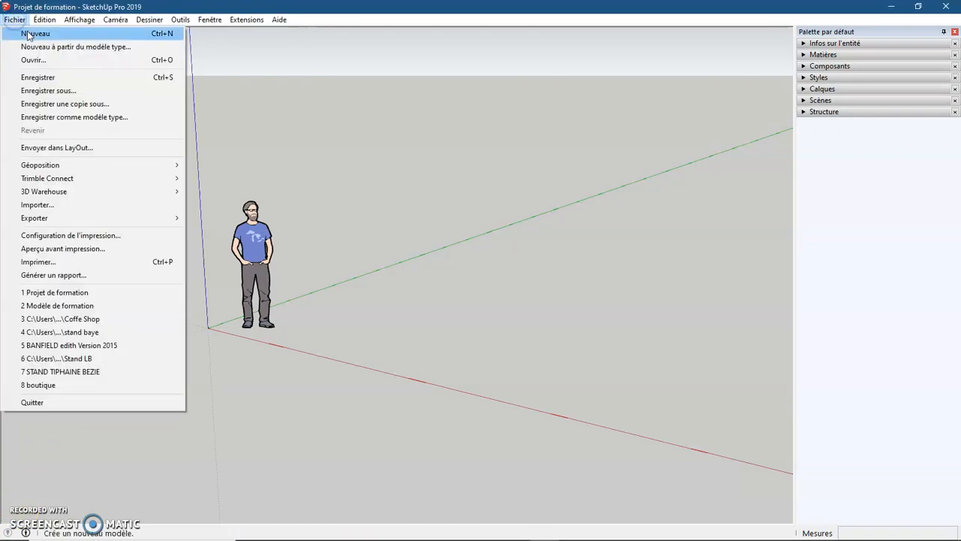
left_click(42, 78)
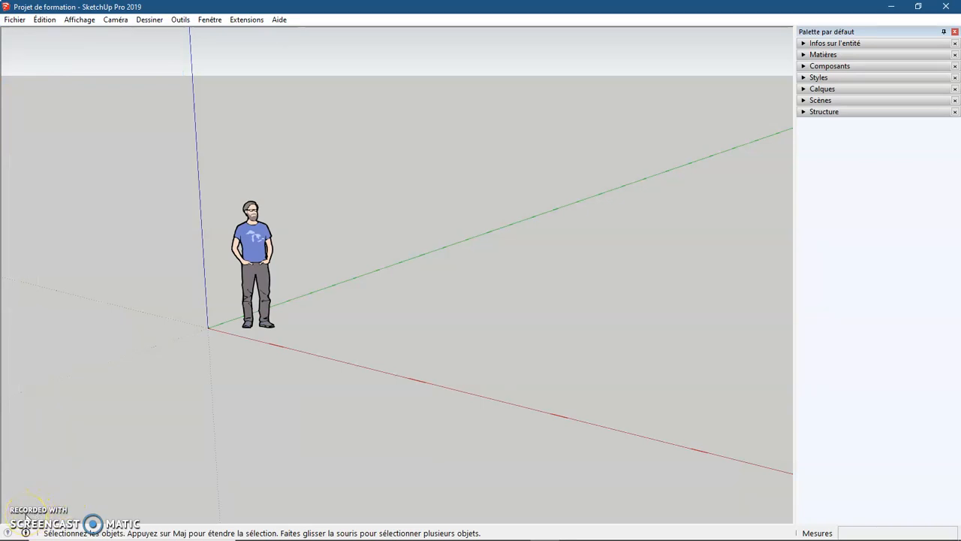
key("ctrl+shift+s")
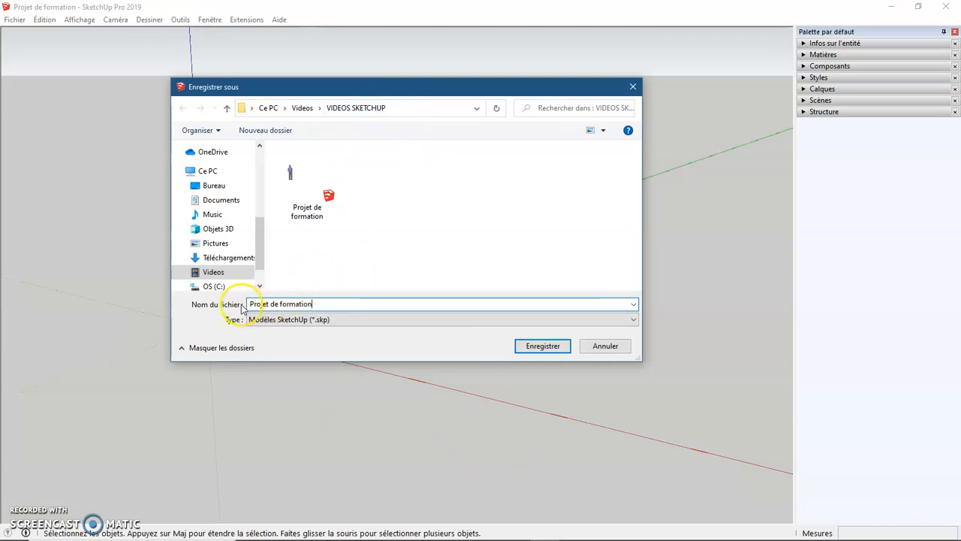
left_click(315, 321)
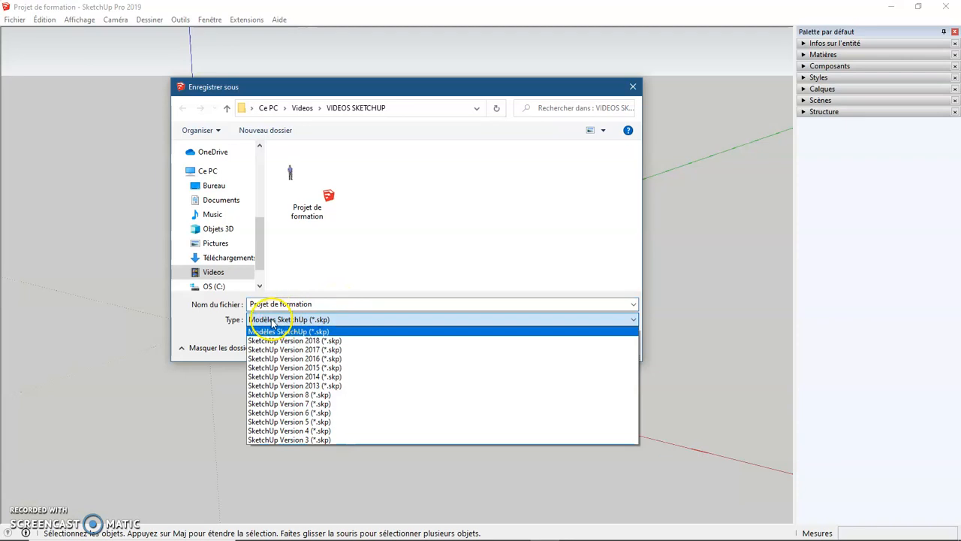
left_click(330, 319)
left_click(549, 350)
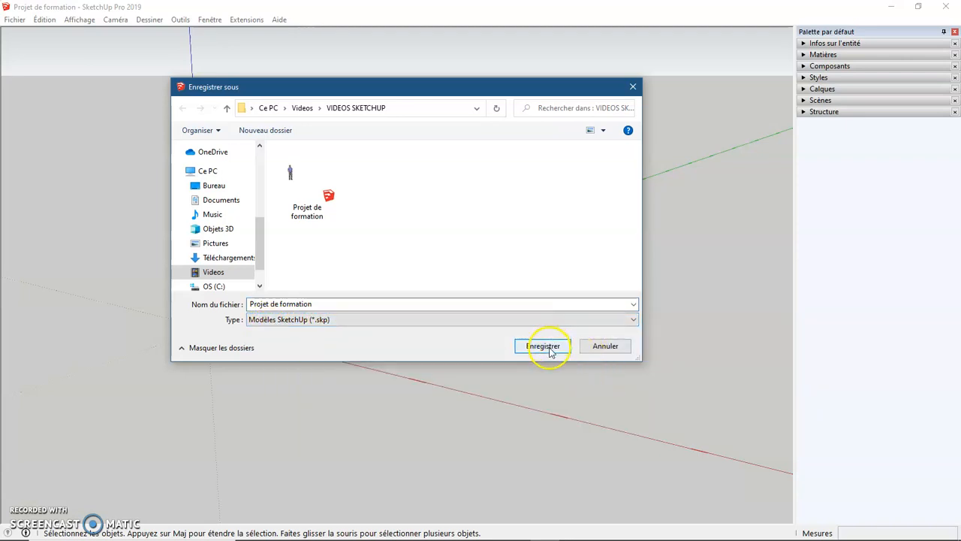
left_click(549, 350)
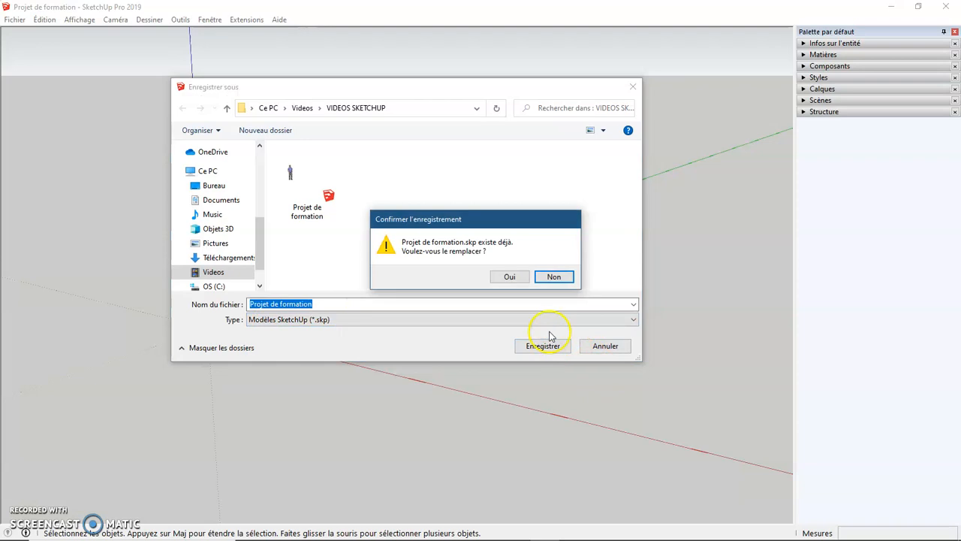
left_click(518, 277)
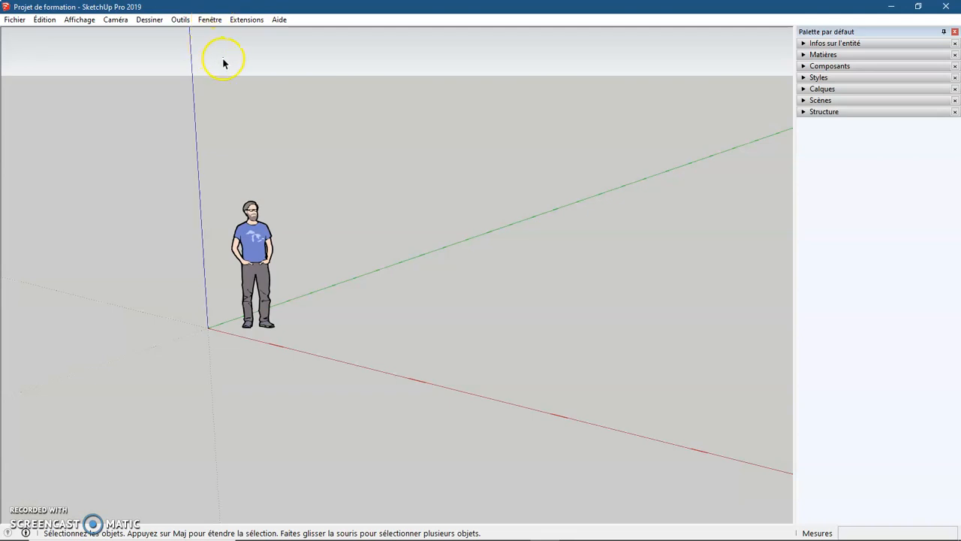
Set the model's length units to decimal format in cm in the model information.
left_click(211, 21)
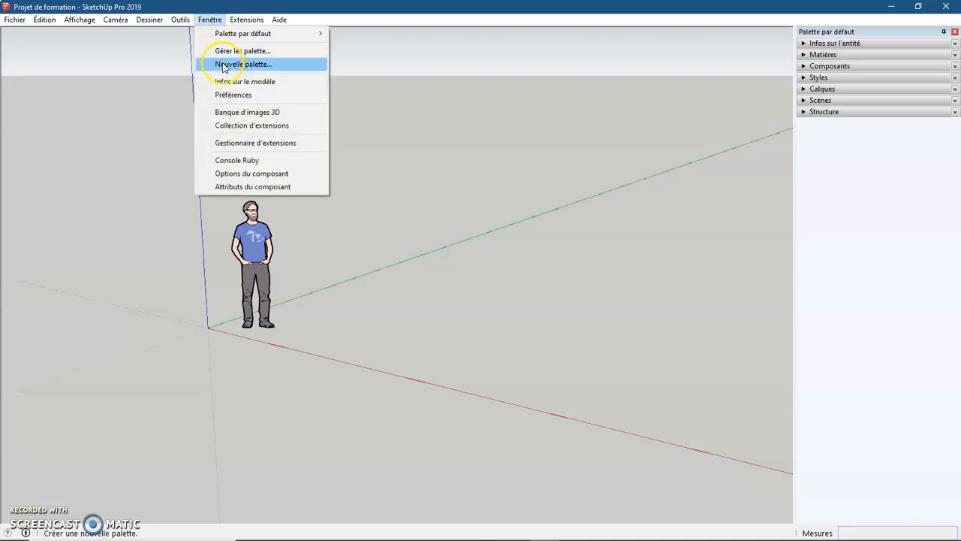
left_click(275, 84)
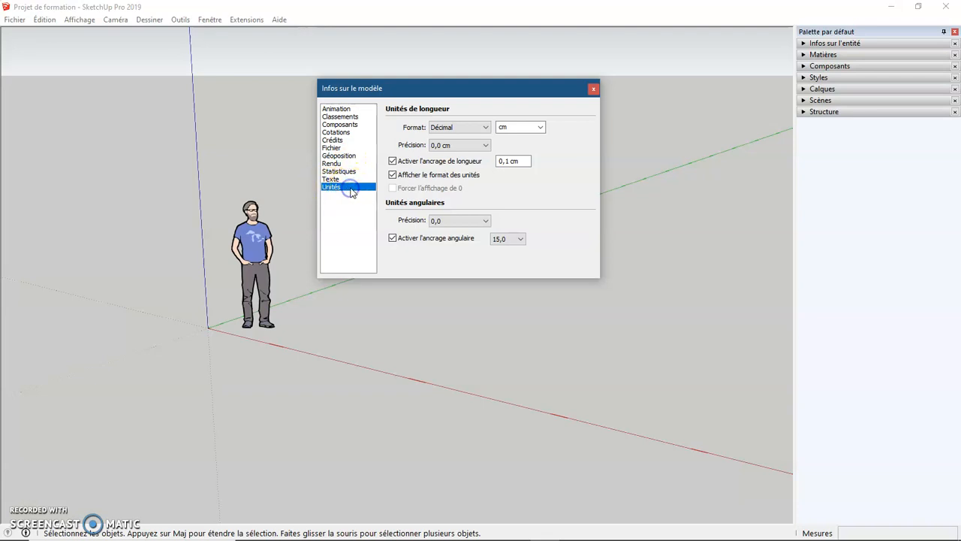
left_click(484, 127)
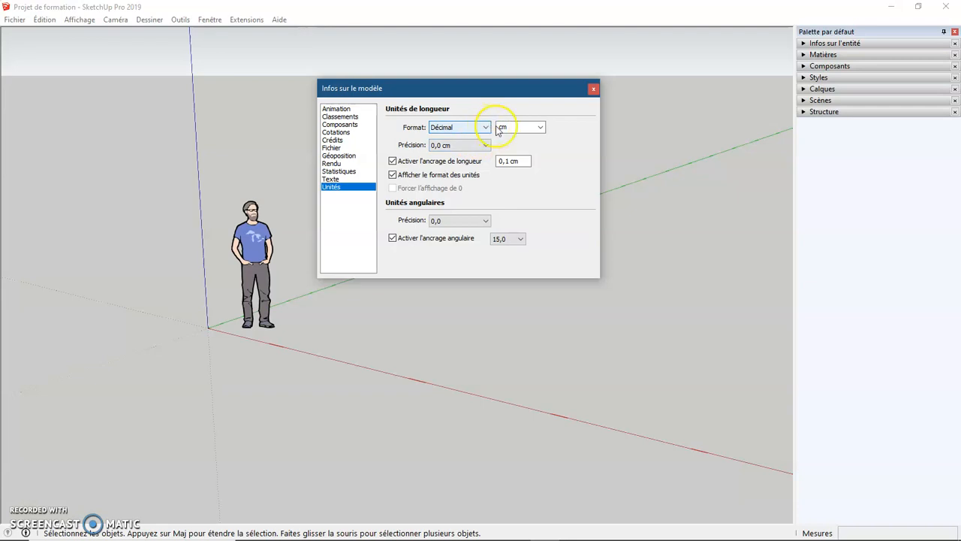
left_click(540, 128)
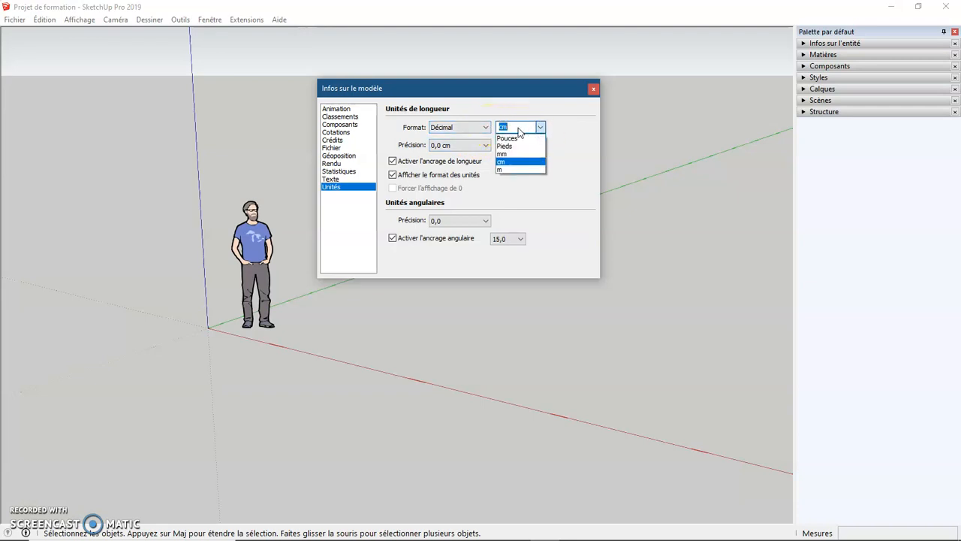
left_click(518, 166)
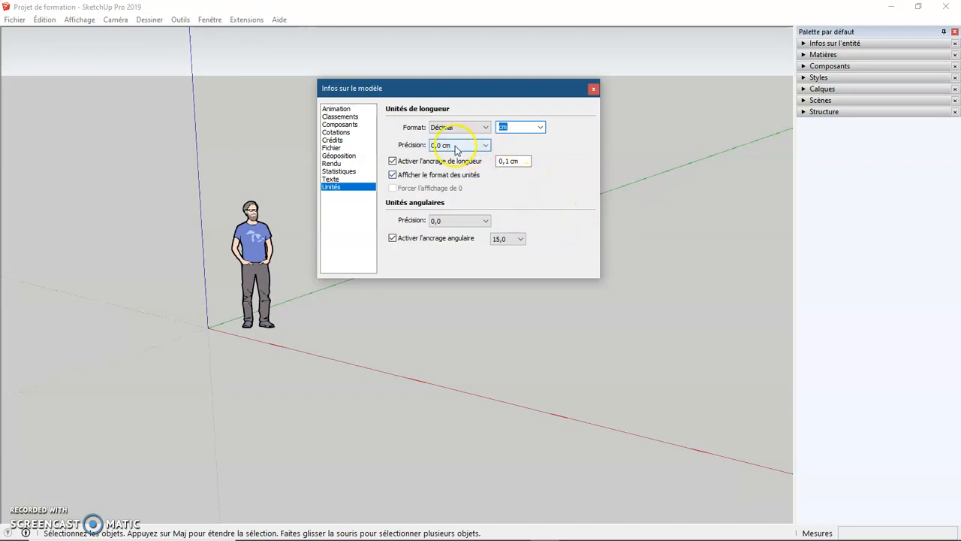
left_click(510, 161)
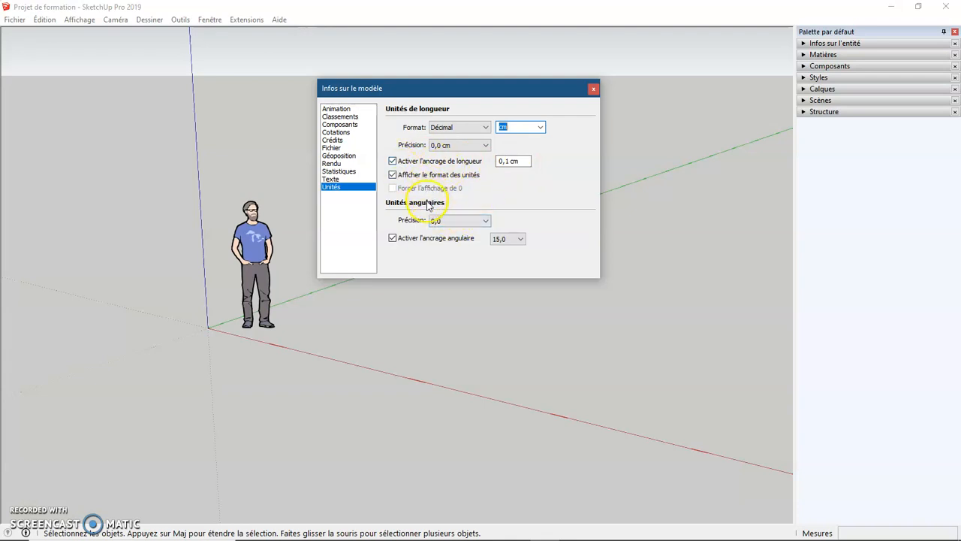
left_click(594, 91)
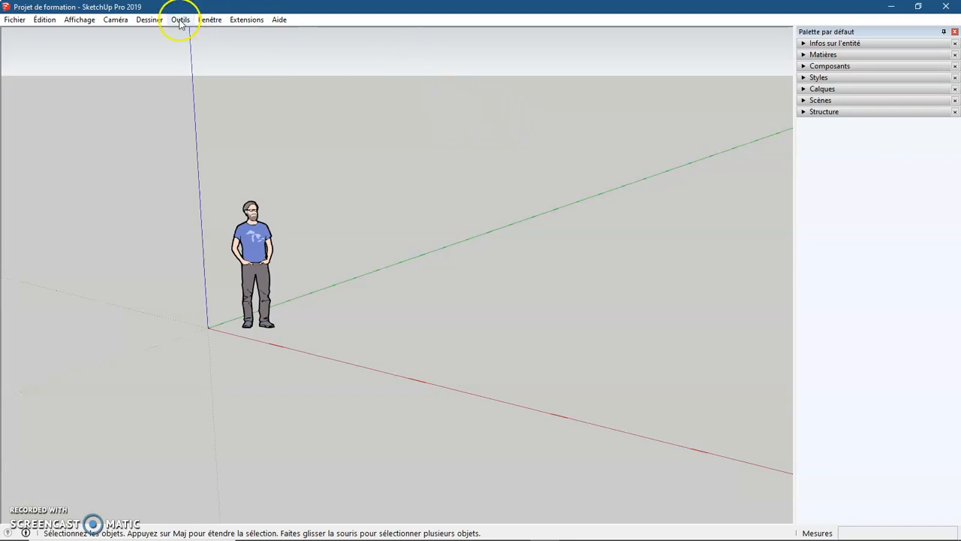
Bring up the list of available toolbars and show the Bac à sable toolbar.
left_click(79, 21)
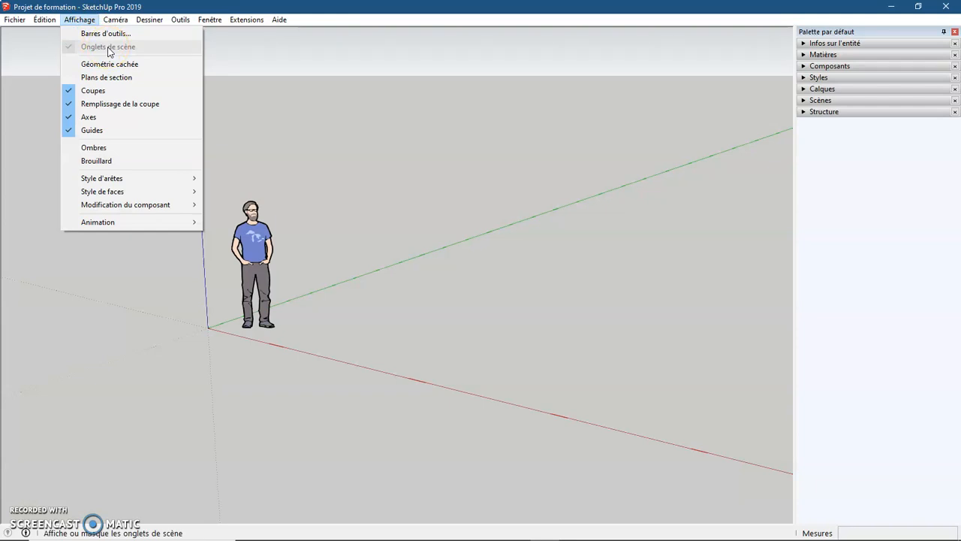
left_click(43, 7)
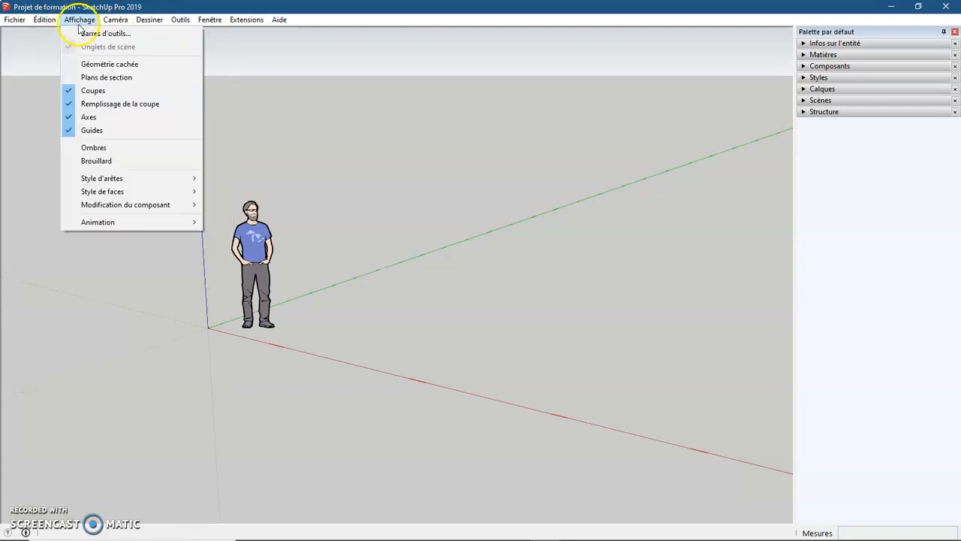
left_click(83, 35)
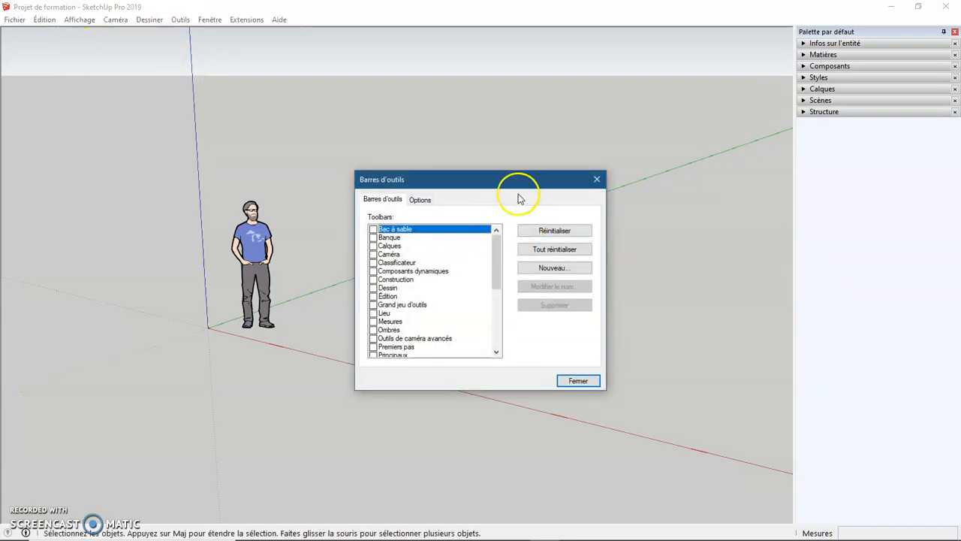
left_click_drag(516, 183, 483, 95)
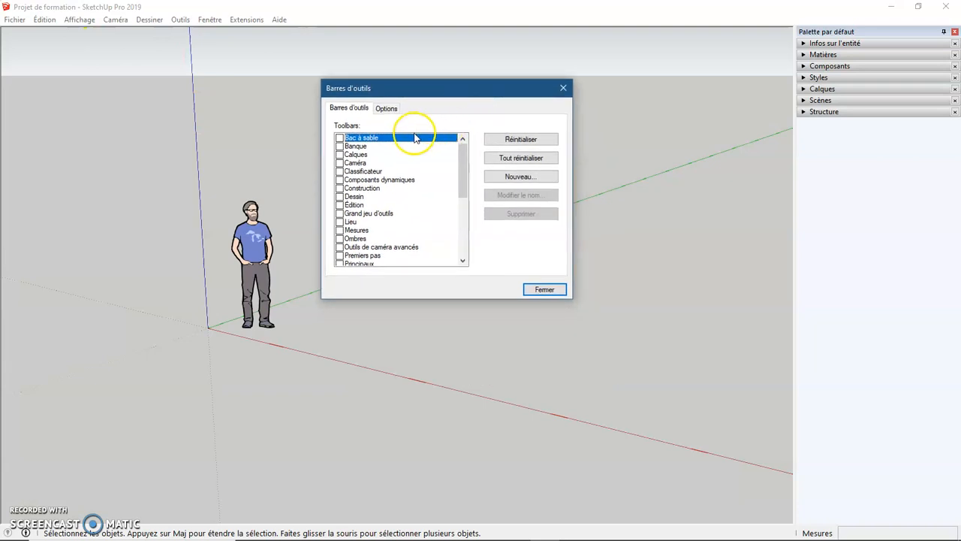
left_click(339, 139)
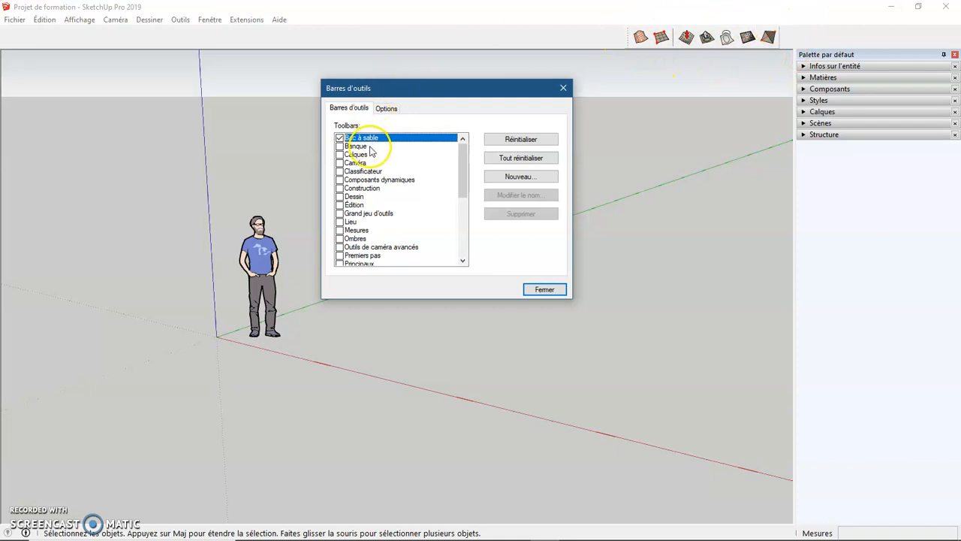
Show the Grand jeu d'outils toolbar and place it against the side edge of the drawing area.
left_click(339, 214)
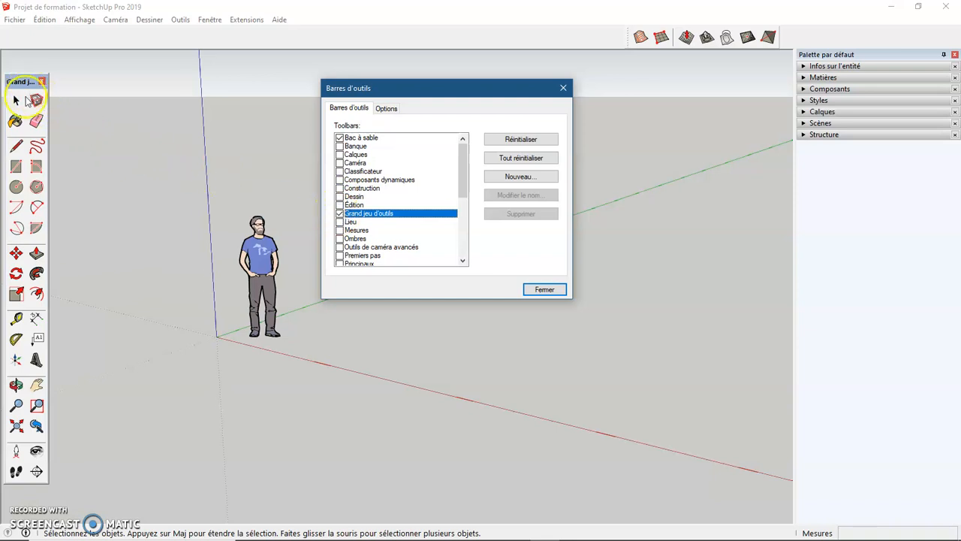
left_click_drag(20, 81, 18, 50)
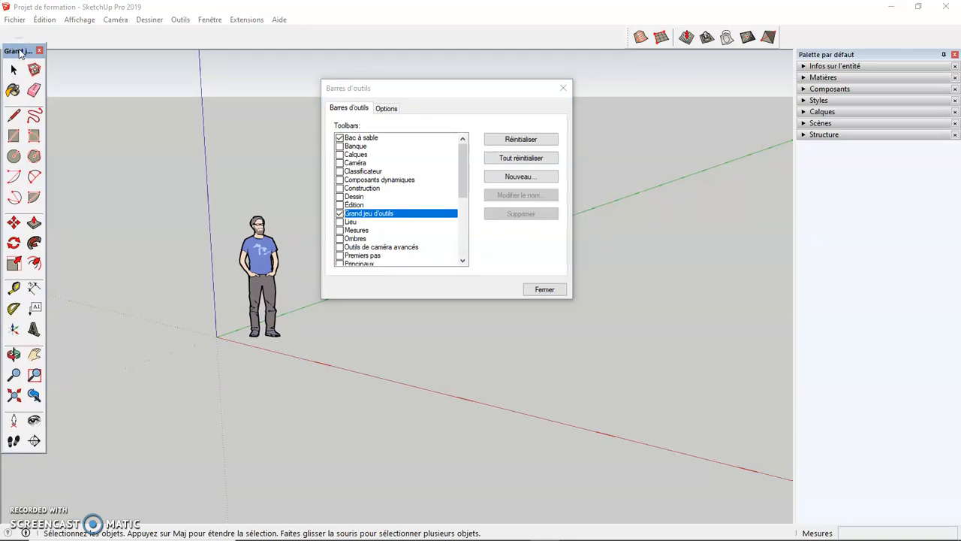
mouse_move(18, 50)
left_mouse_down()
mouse_move(25, 92)
mouse_move(18, 45)
mouse_move(18, 58)
left_mouse_up()
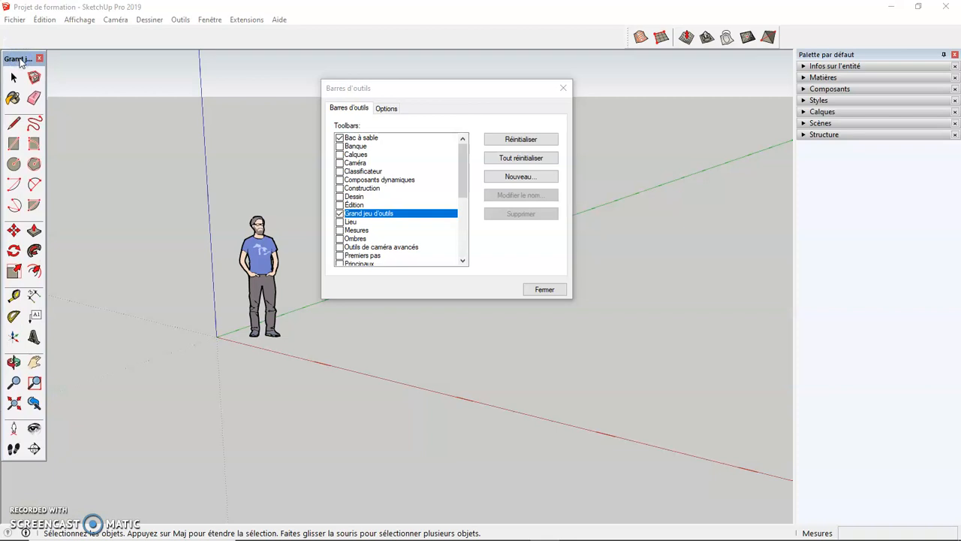
Show the Mesures, Section, Standard, Styles and Vues toolbars.
left_click_drag(461, 170, 462, 200)
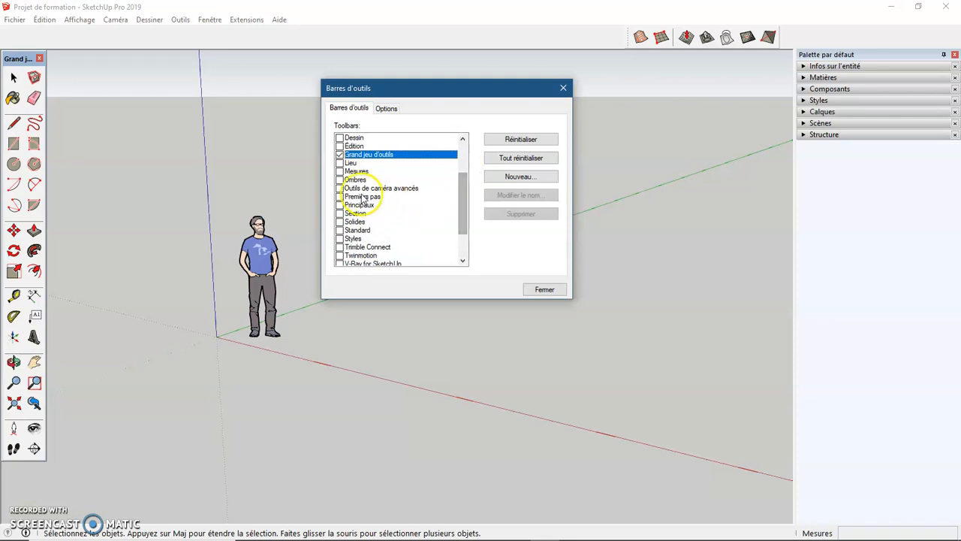
left_click(339, 171)
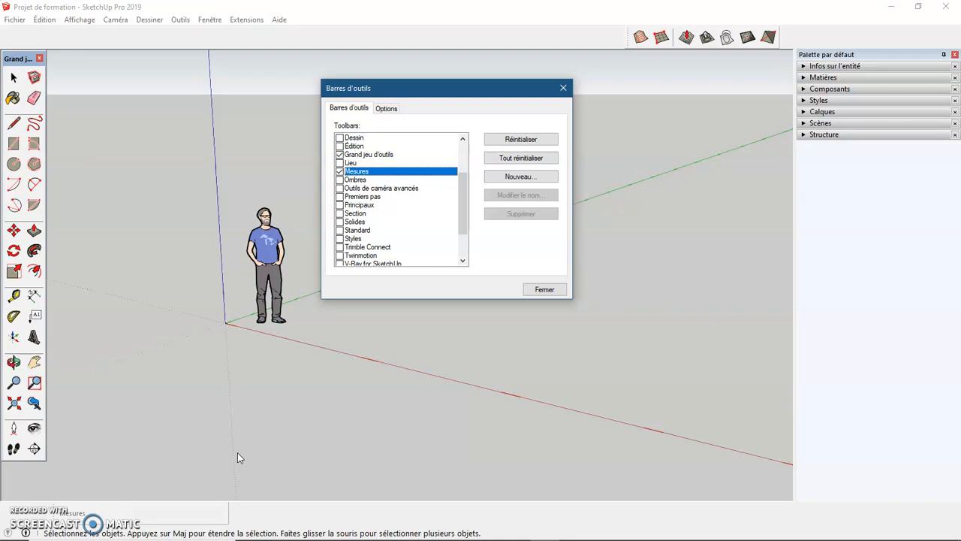
left_click(340, 214)
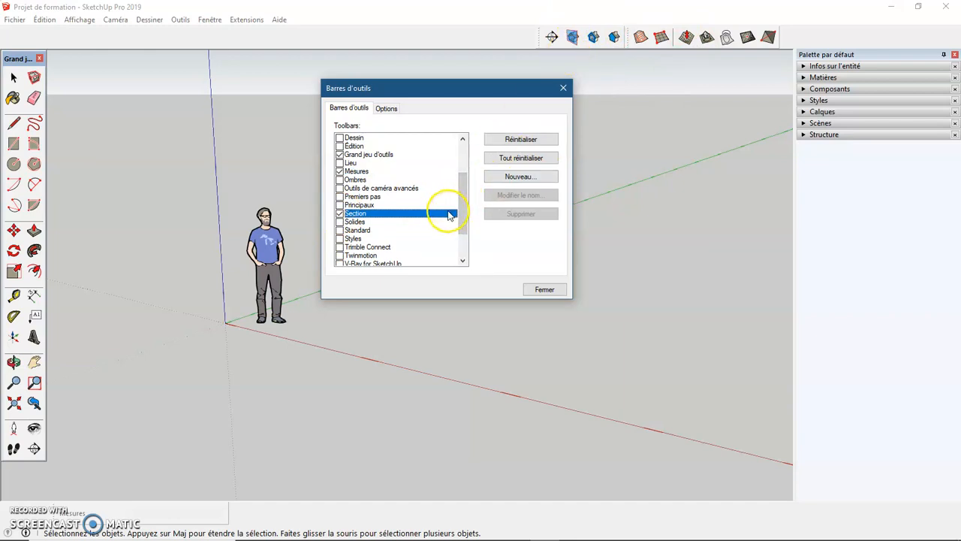
left_click(340, 230)
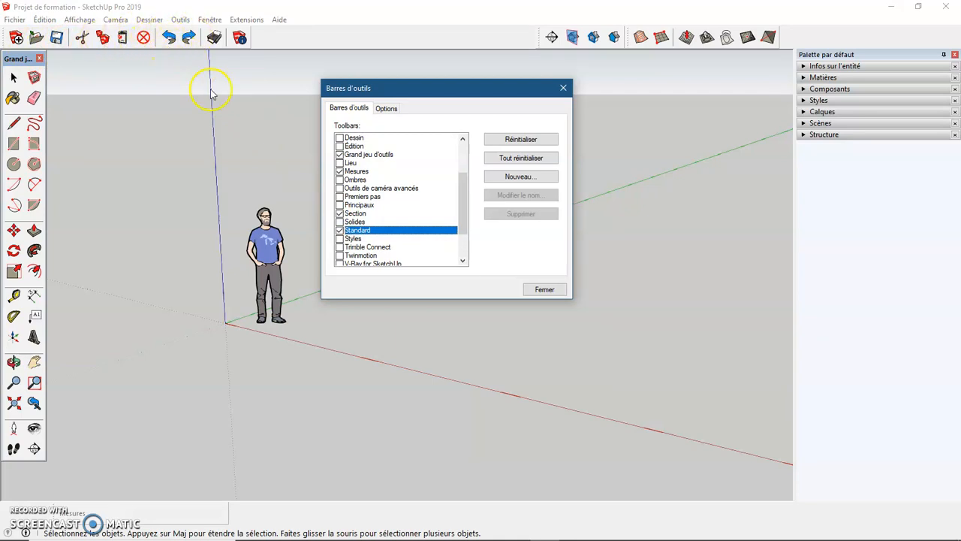
left_click(339, 239)
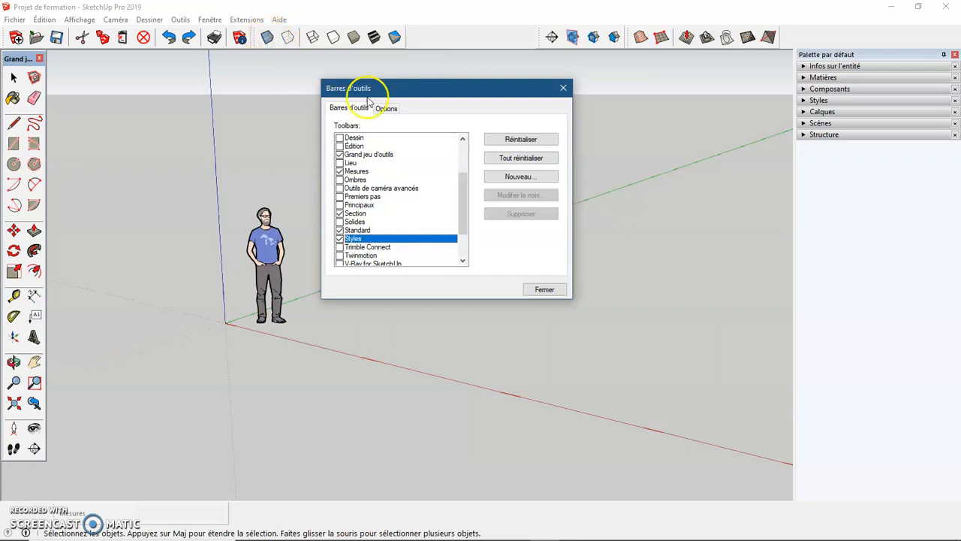
left_click_drag(462, 188, 466, 219)
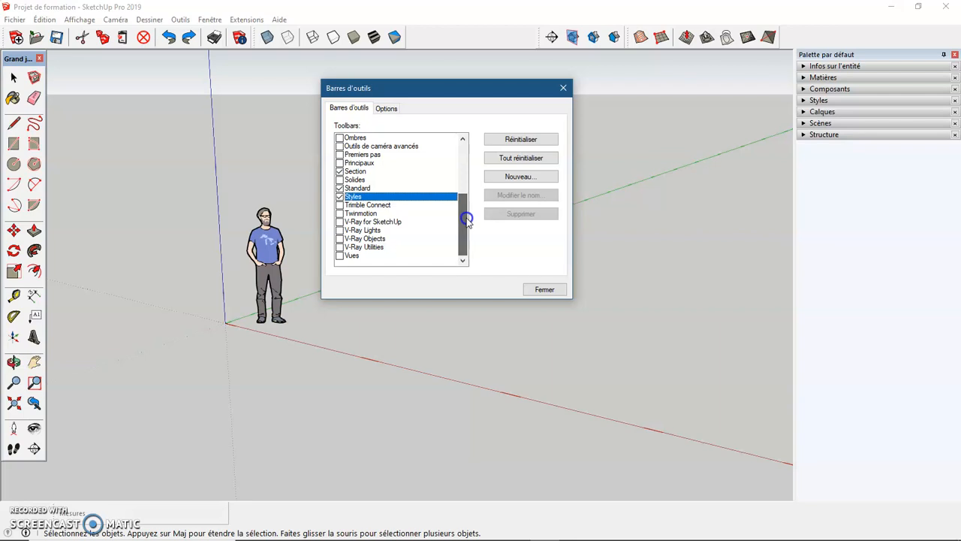
left_click(339, 256)
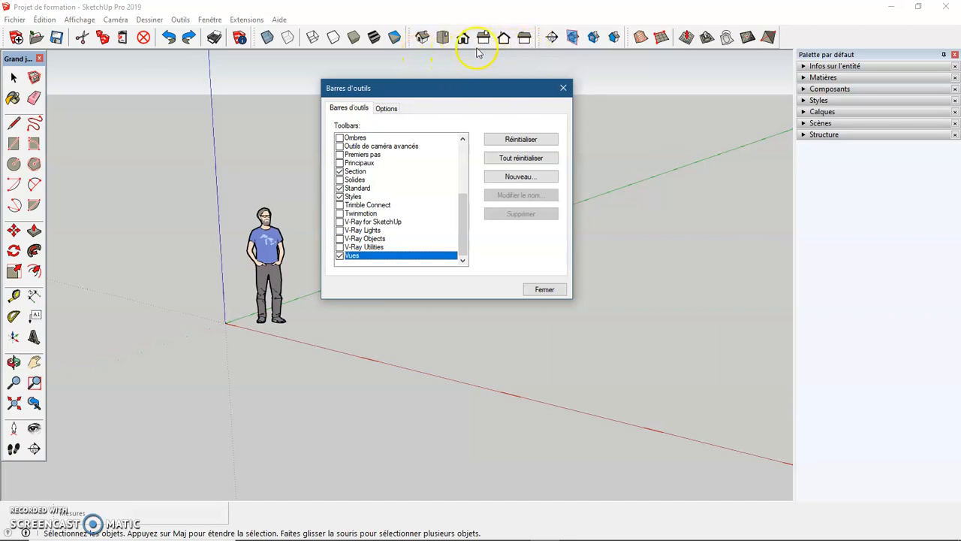
left_click(491, 107)
Show the Twinmotion, V-Ray for SketchUp, V-Ray Lights, V-Ray Objects and V-Ray Utilities toolbars.
left_click(339, 213)
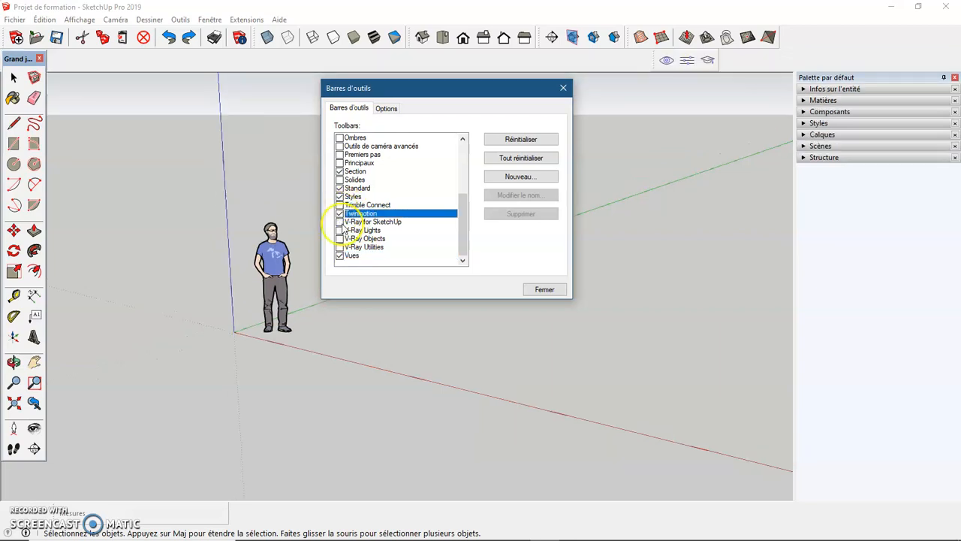
left_click(340, 222)
left_click(340, 230)
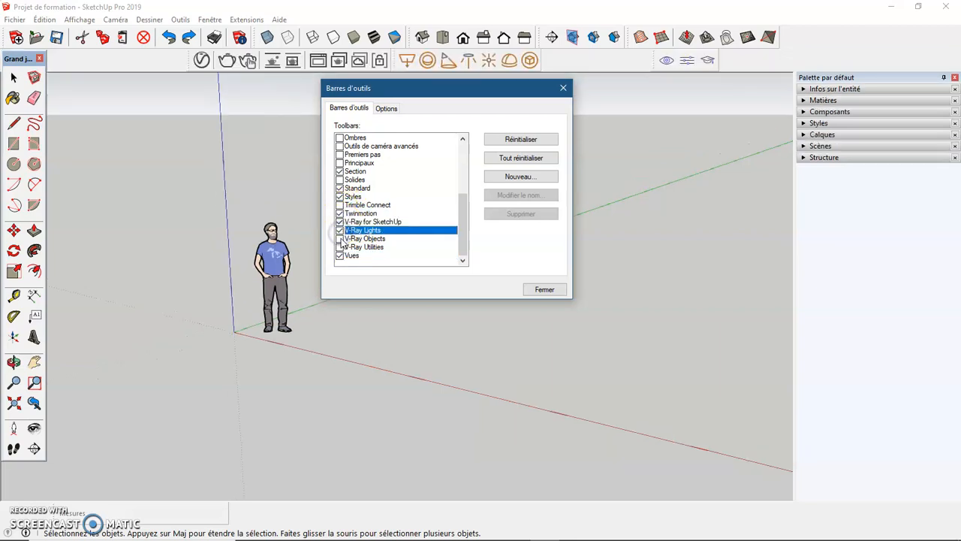
left_click(339, 238)
left_click(339, 246)
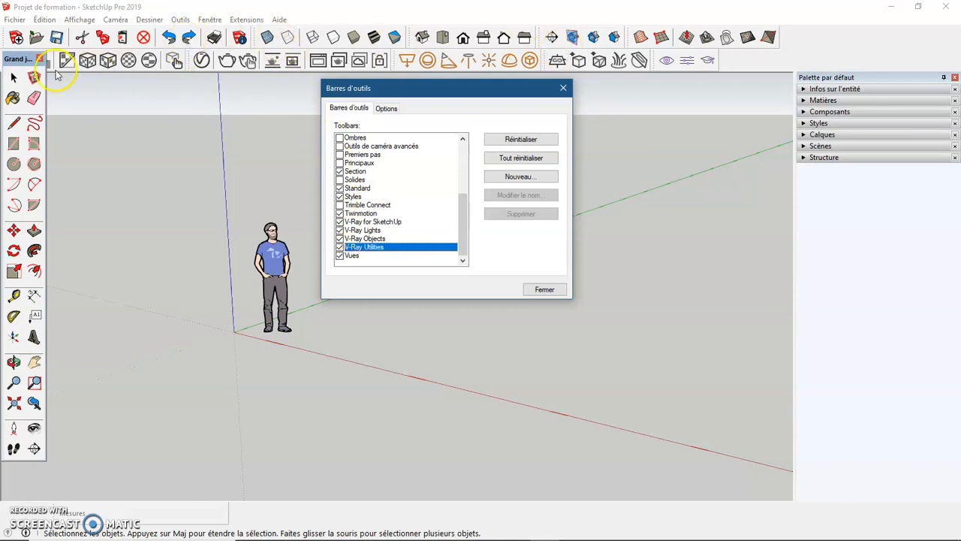
Move the Grand jeu d'outils toolbar flush against the side edge of the drawing area, check the toolbar list and close it.
mouse_move(15, 59)
left_mouse_down()
mouse_move(14, 84)
mouse_move(4, 64)
left_mouse_up()
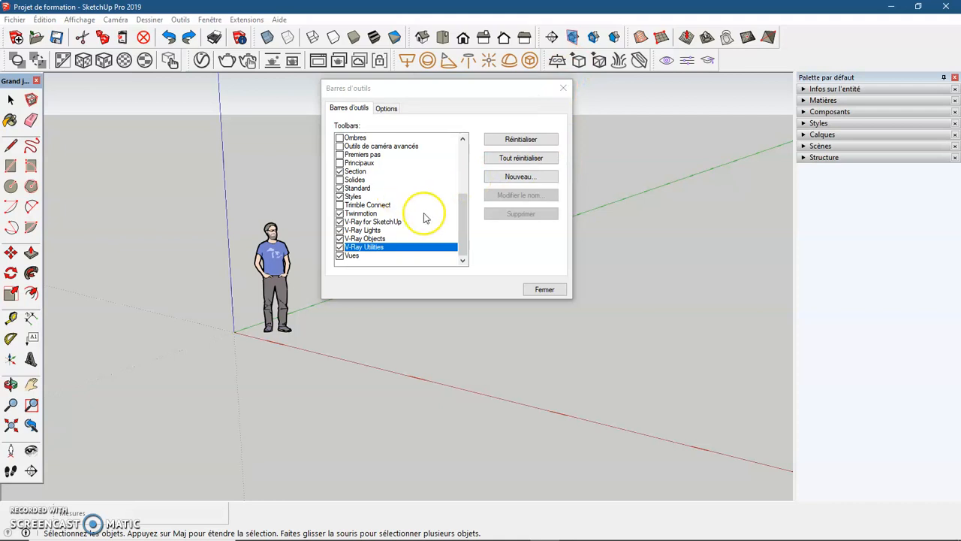
left_click_drag(461, 223, 476, 180)
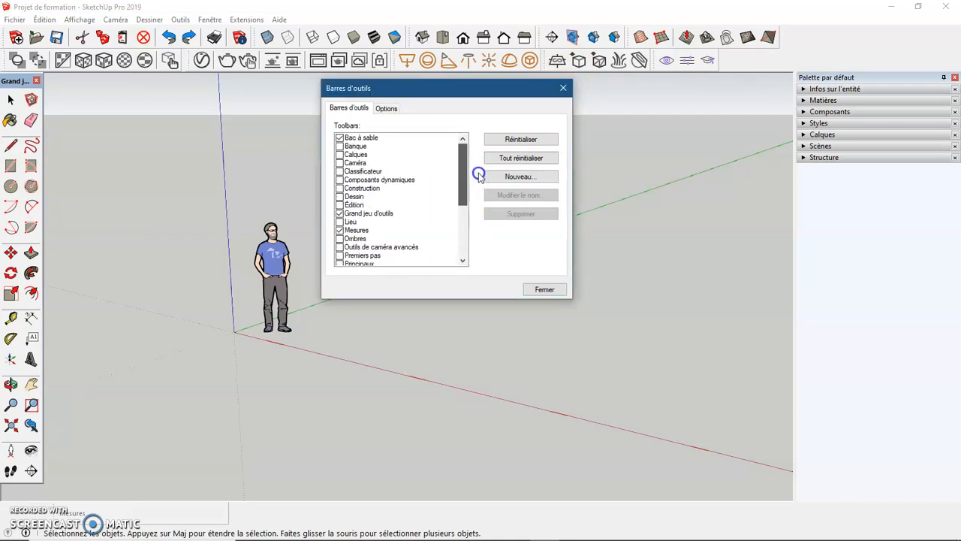
left_click_drag(480, 175, 474, 229)
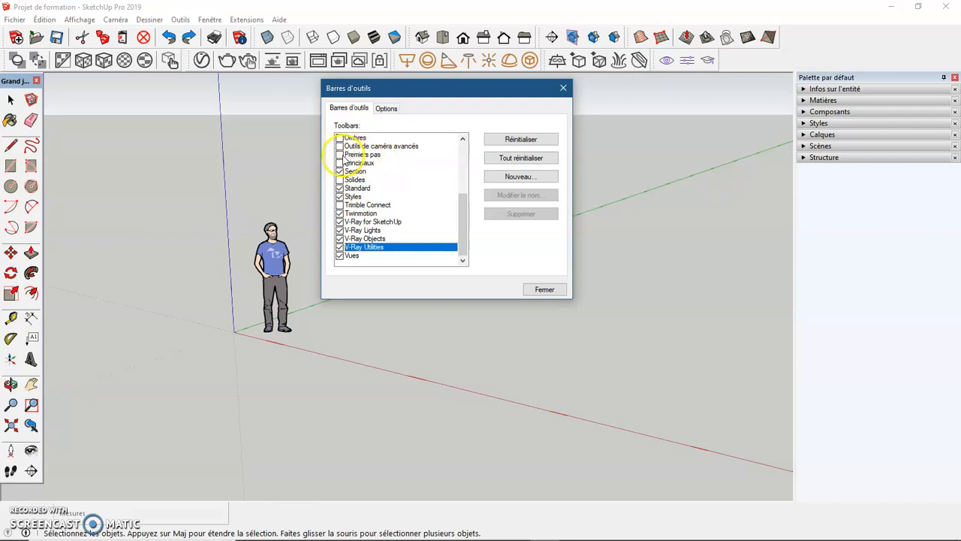
left_click(544, 290)
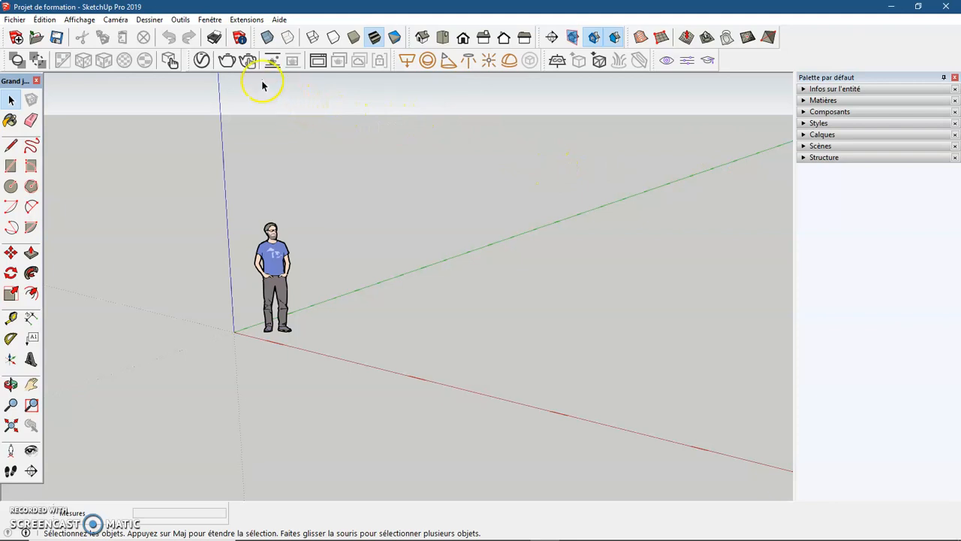
Review which panels can be shown in the default tray (Palette par défaut) without changing the selection.
left_click(210, 21)
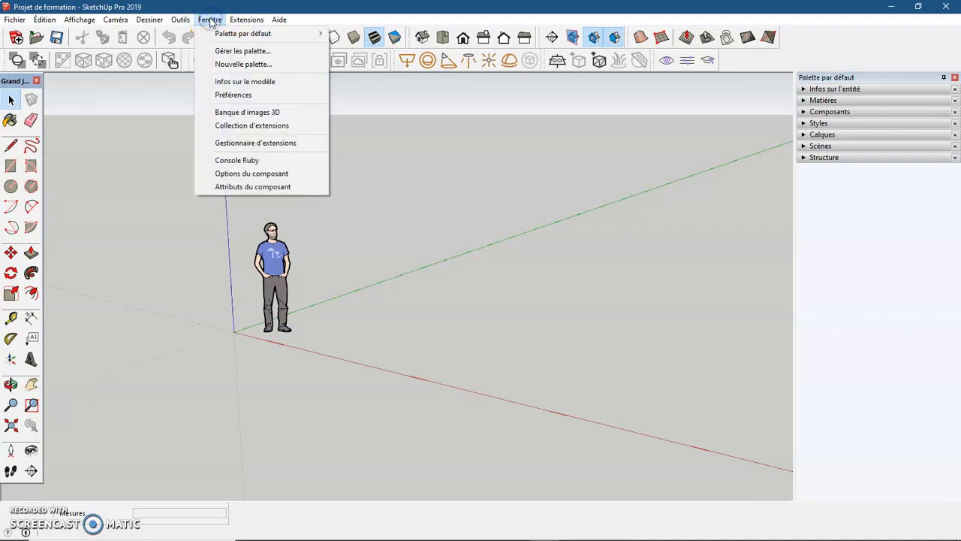
mouse_move(216, 33)
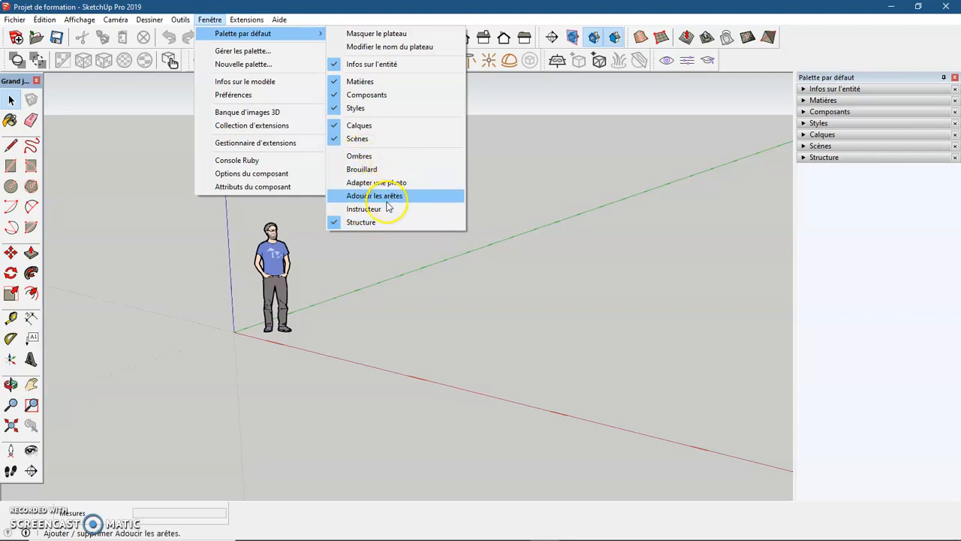
left_click(503, 150)
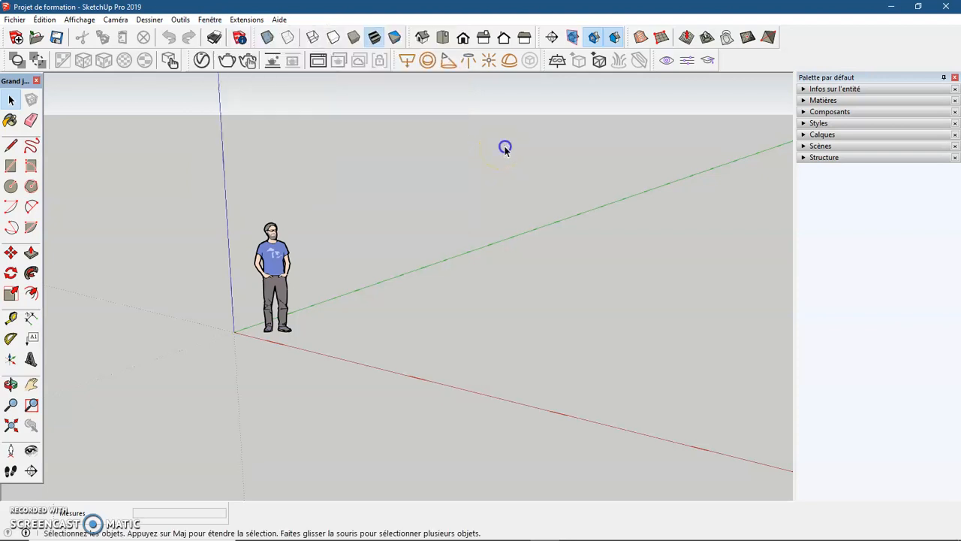
Examine the contents of the Infos sur l'entité, Matières and Composants panels one by one, collapsing each again.
left_click(803, 90)
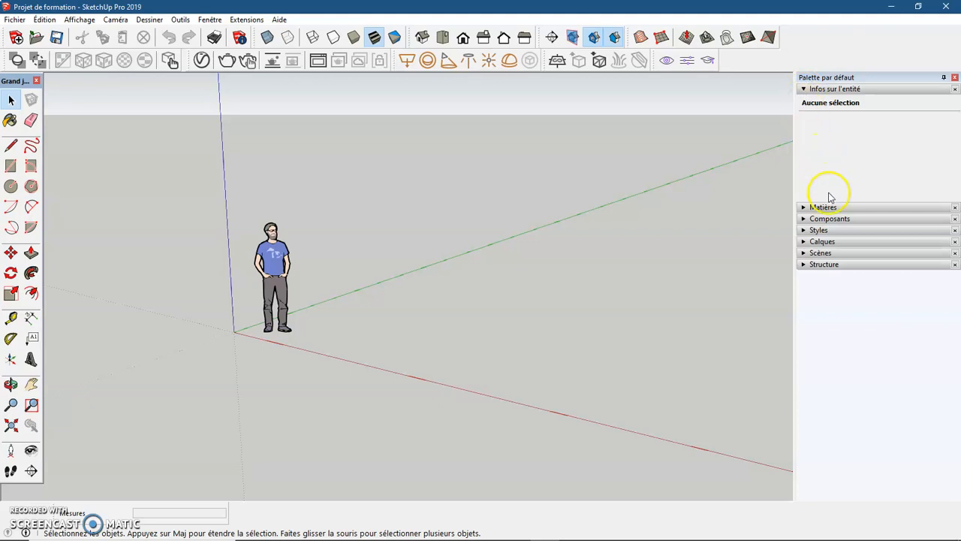
left_click(803, 89)
left_click(803, 101)
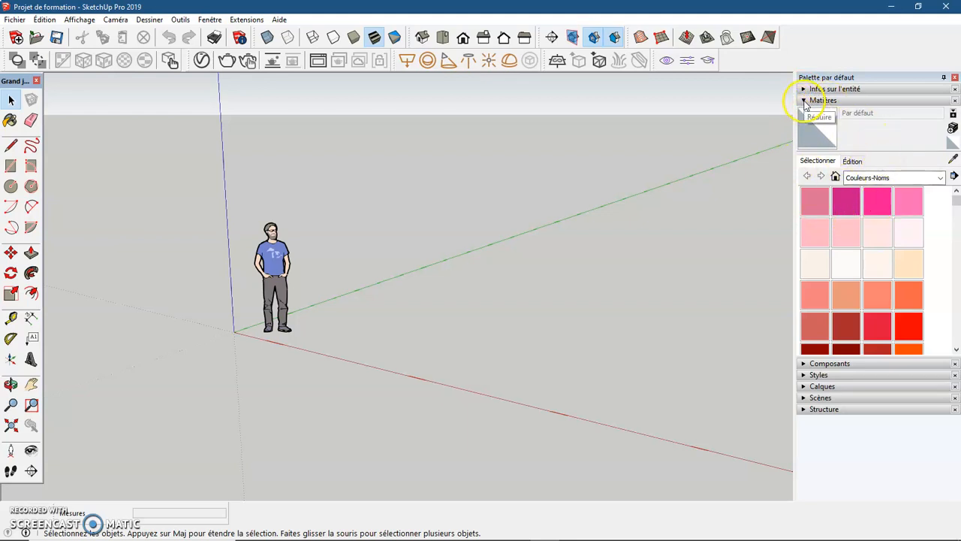
left_click(803, 101)
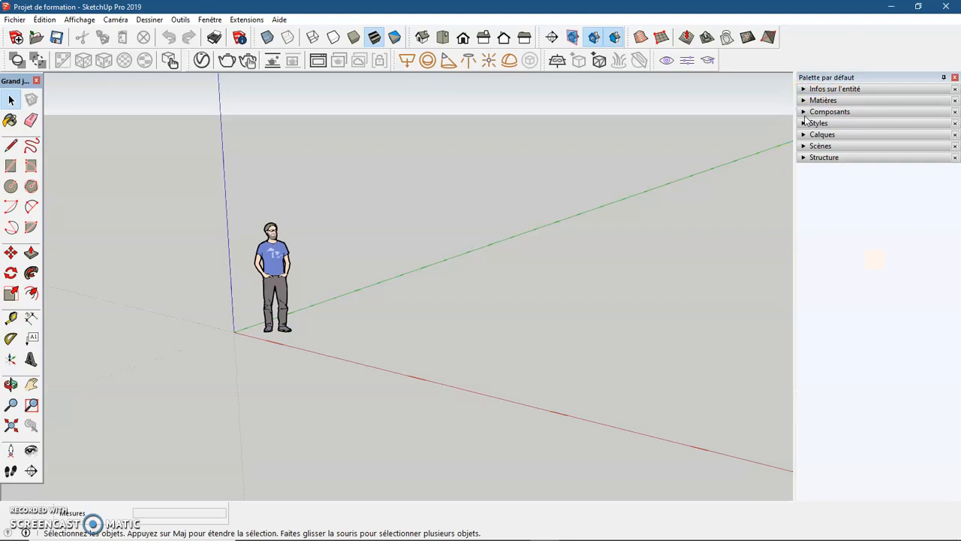
left_click(803, 113)
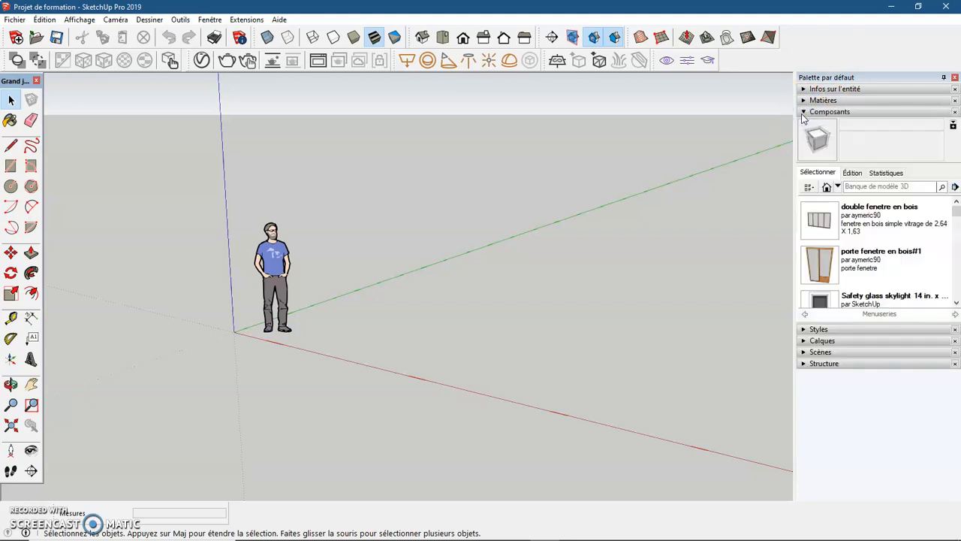
left_click(803, 113)
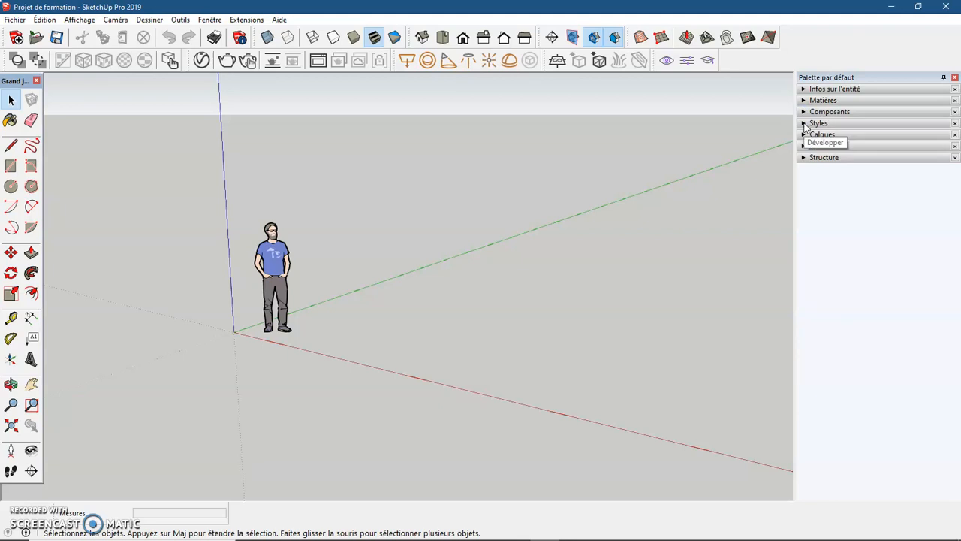
Look through the Matières colour swatches and the Composants library once more, leaving both panels collapsed.
left_click(824, 91)
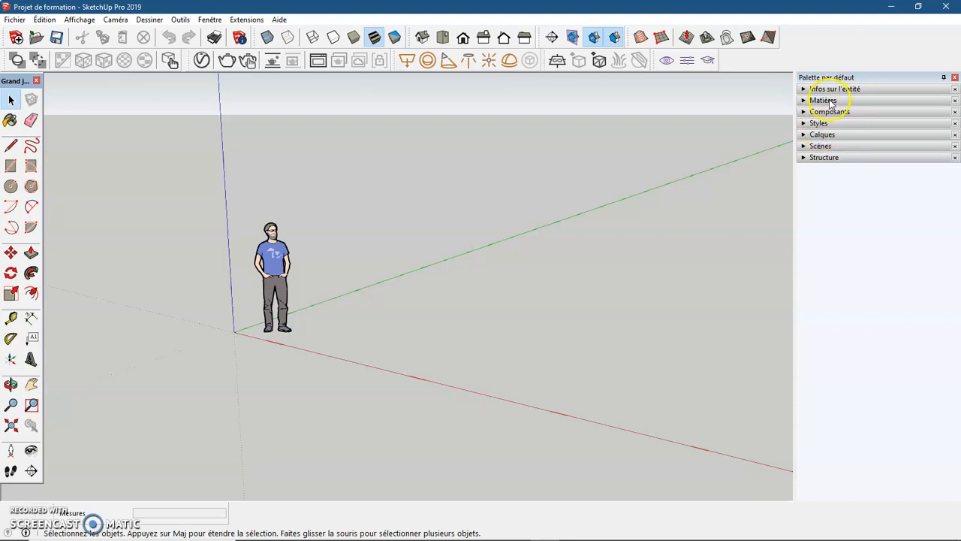
left_click(805, 101)
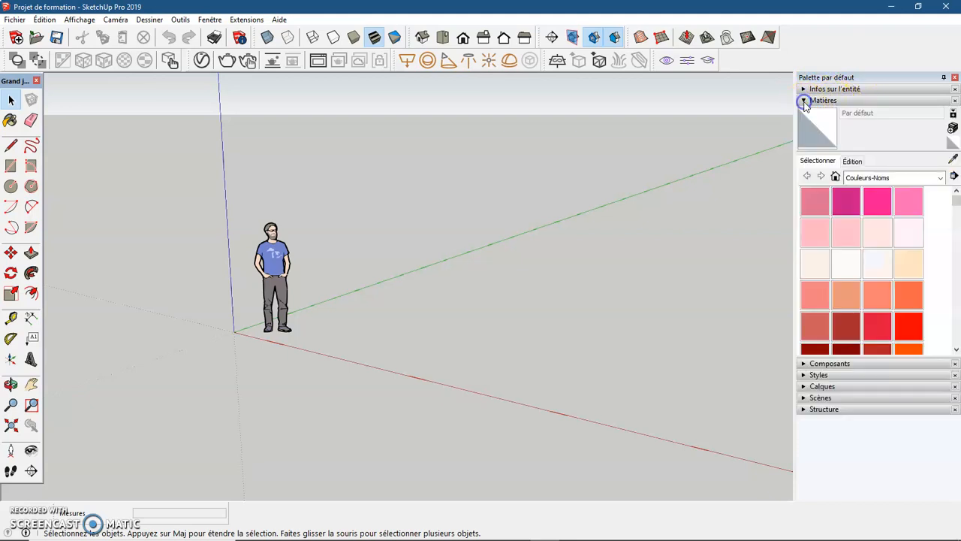
left_click(804, 100)
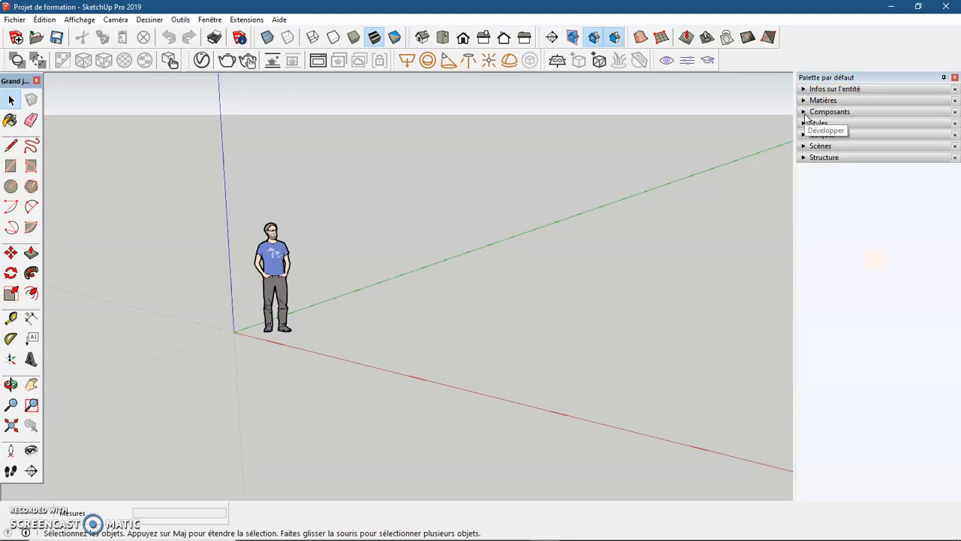
left_click(804, 112)
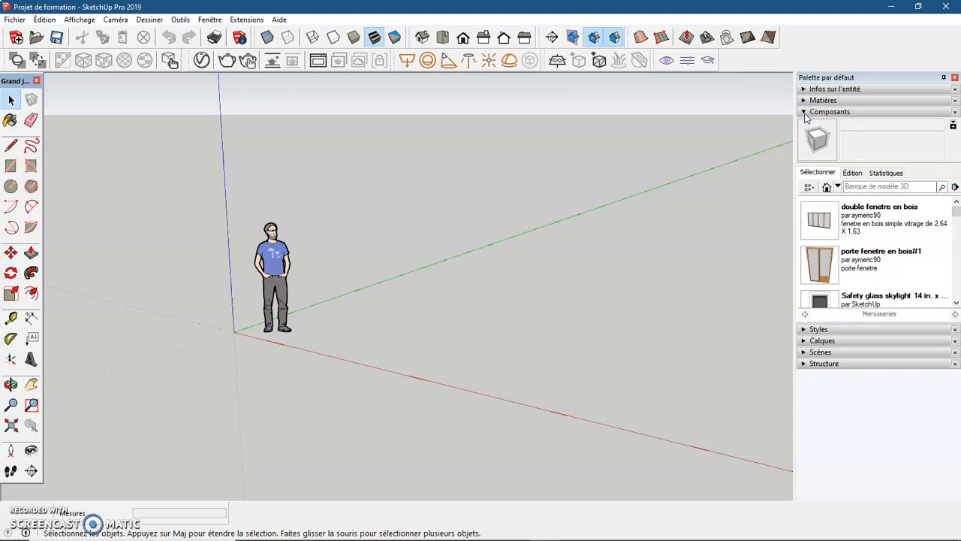
left_click(804, 112)
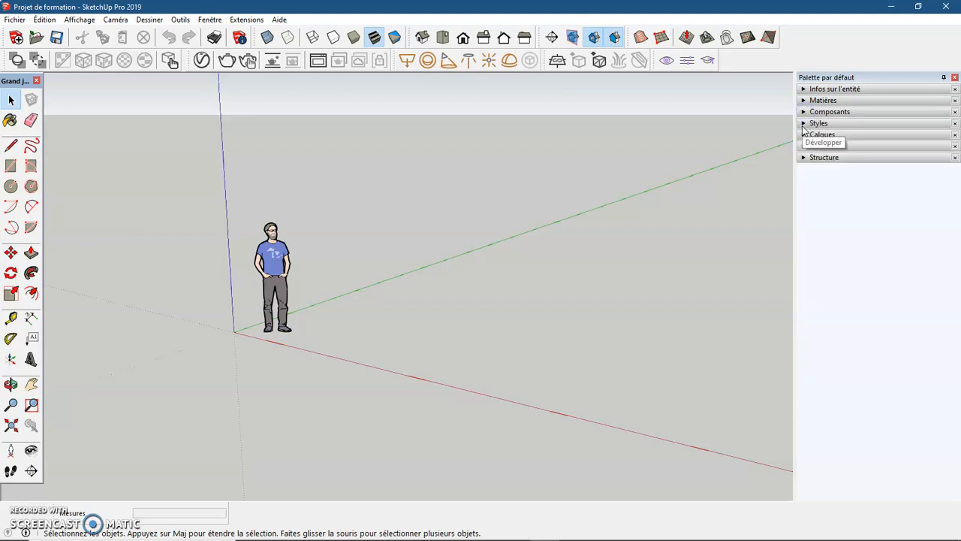
Examine the Styles, Calques and Scènes panels in turn, collapsing each one again.
left_click(803, 123)
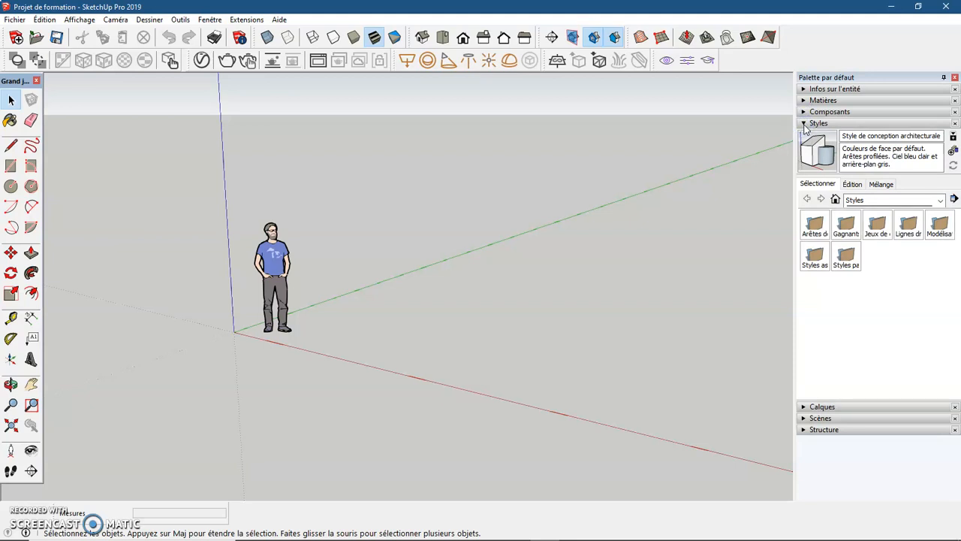
left_click(804, 125)
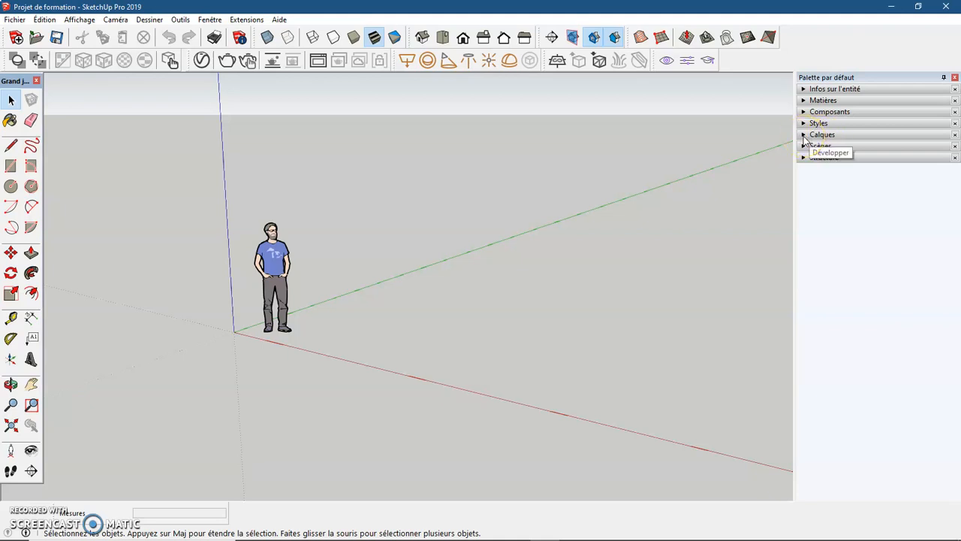
left_click(804, 135)
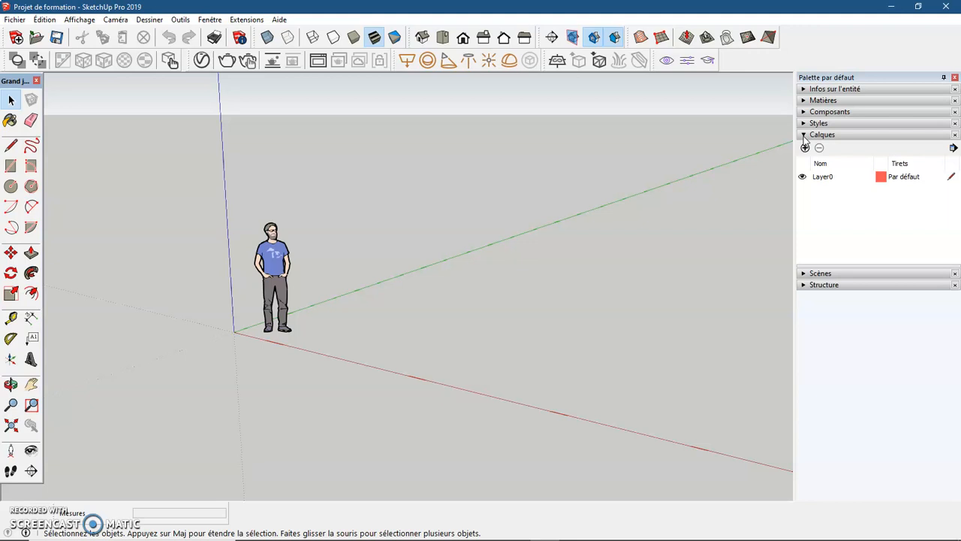
left_click(804, 135)
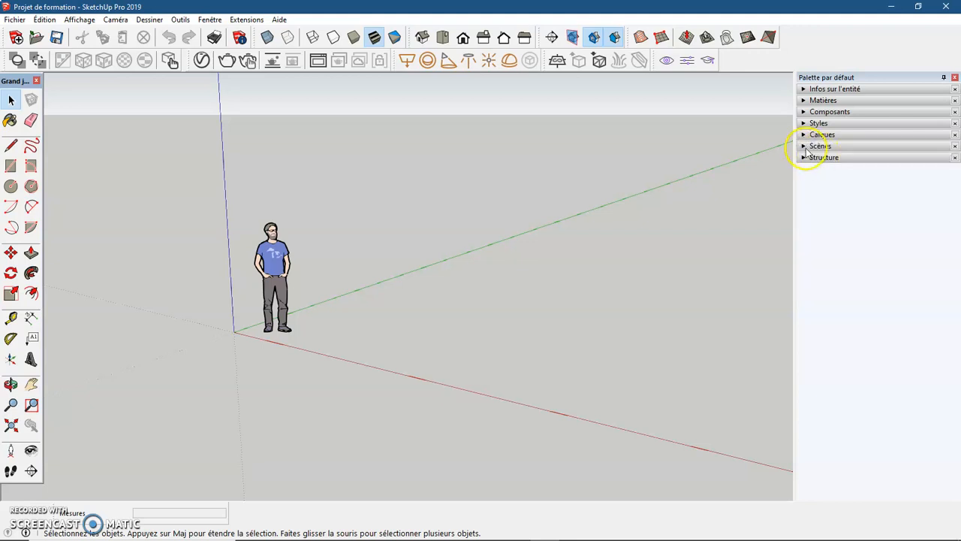
left_click(802, 146)
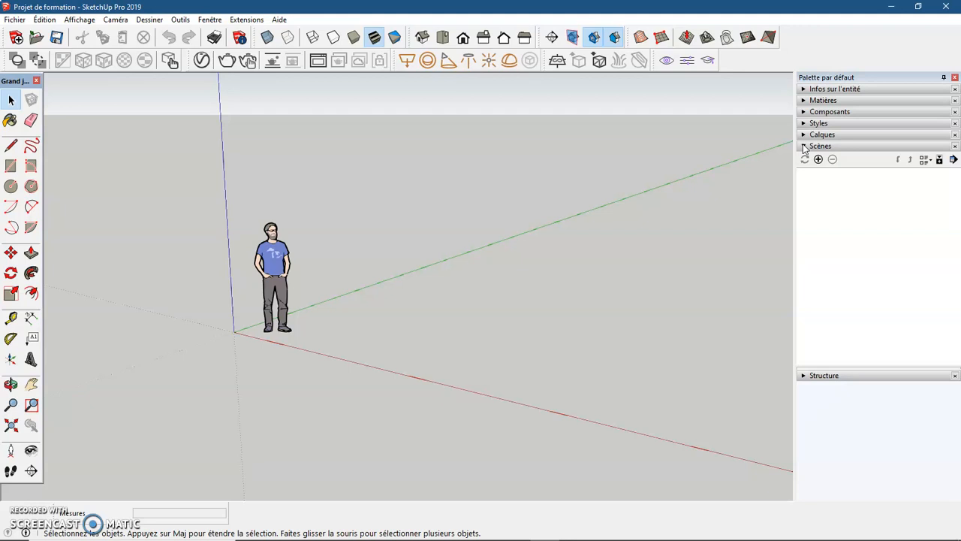
left_click(803, 146)
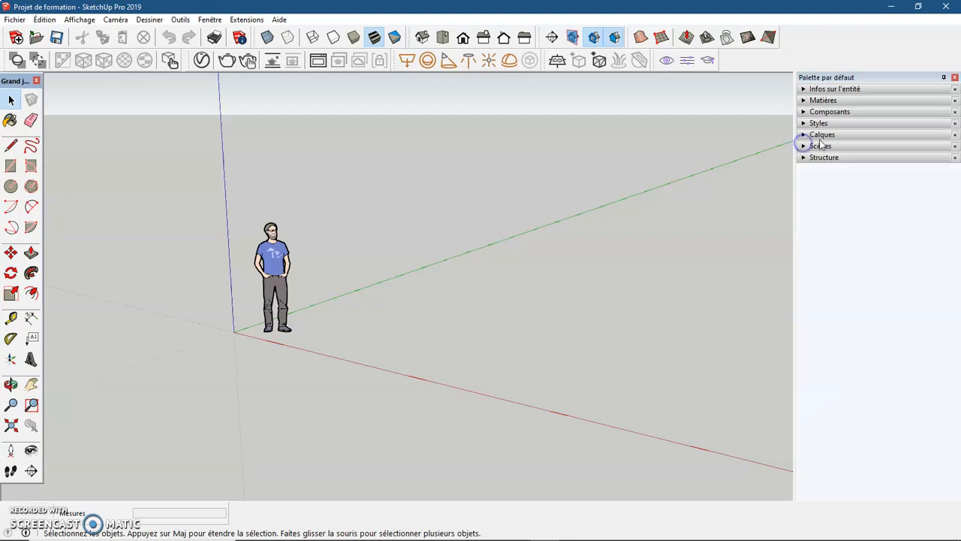
Examine the Structure panel by selecting the scale figure in the model and in the outline, clear the selection and collapse the panel.
left_click(802, 156)
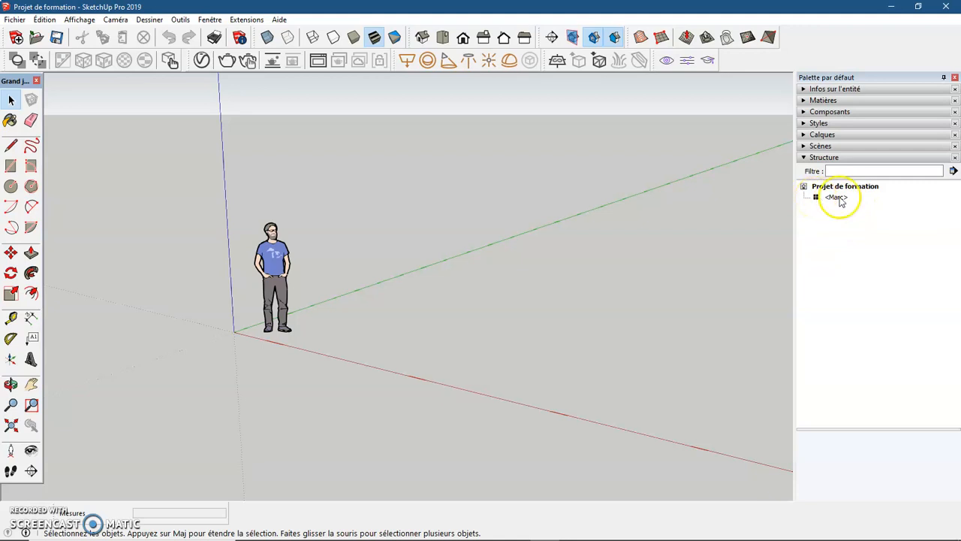
left_click(272, 254)
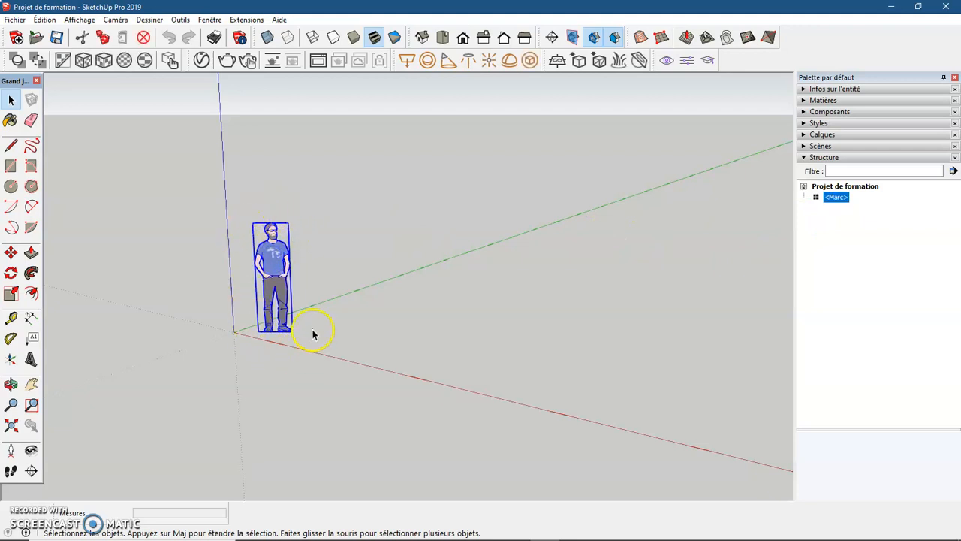
left_click(664, 252)
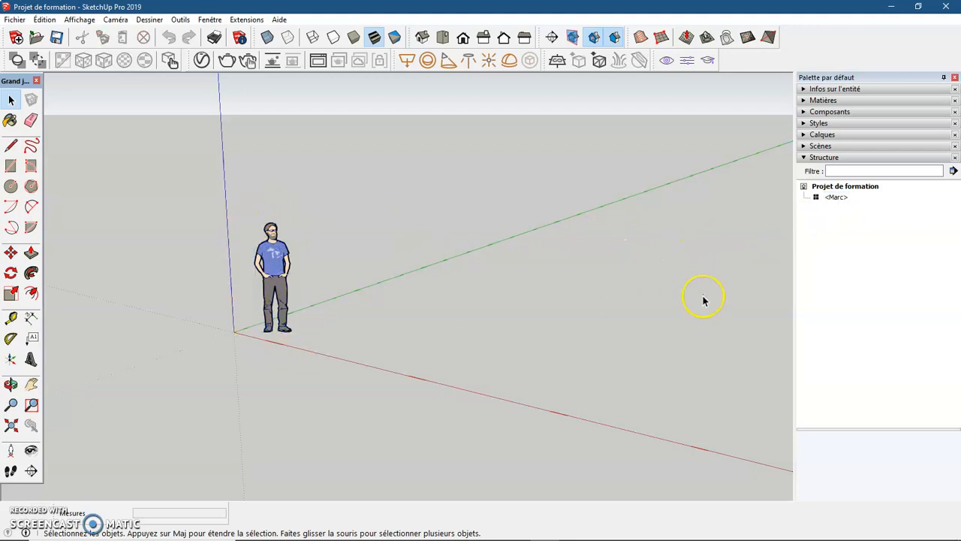
left_click(837, 198)
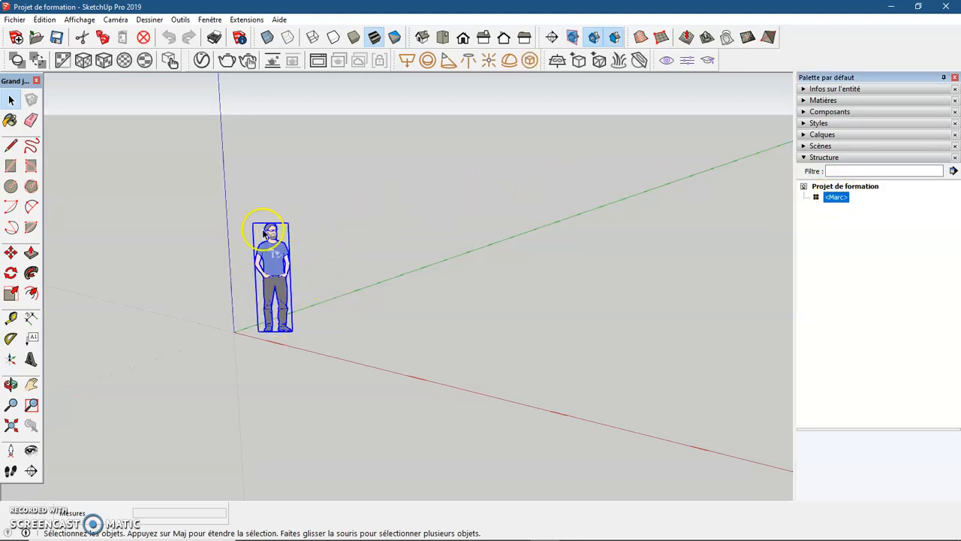
left_click(308, 306)
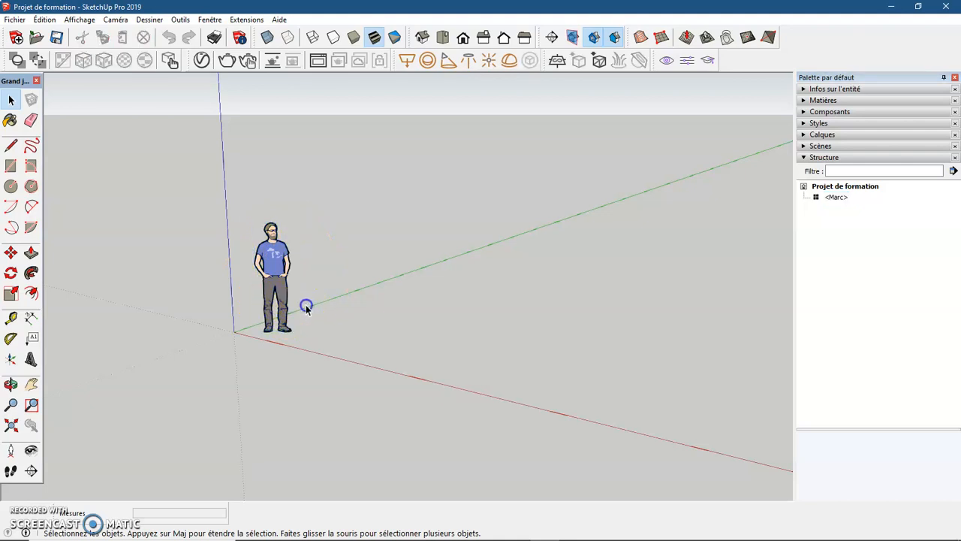
left_click(808, 158)
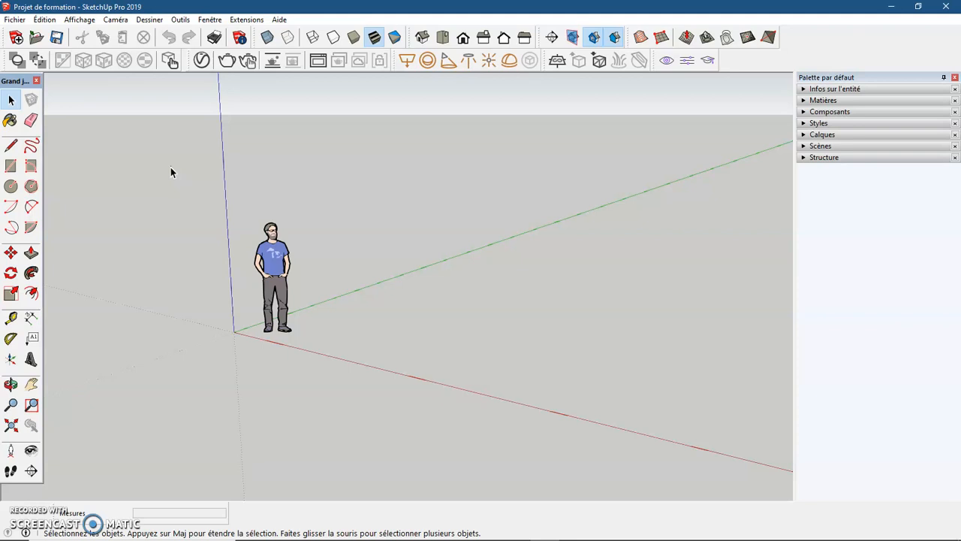
Save the model as a default template named "Modèle de formation cm" with the file name "Modèle de formation cm.skp".
left_click(17, 20)
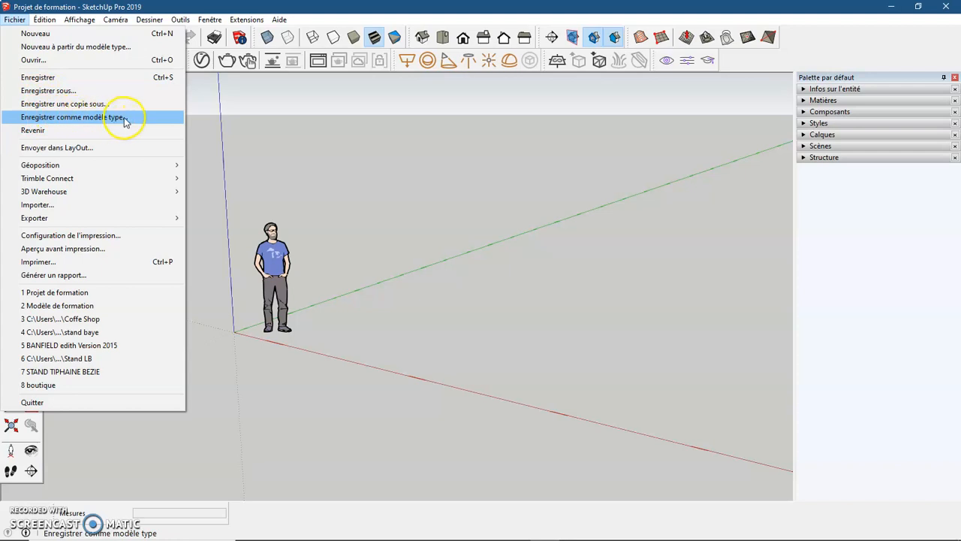
left_click(136, 122)
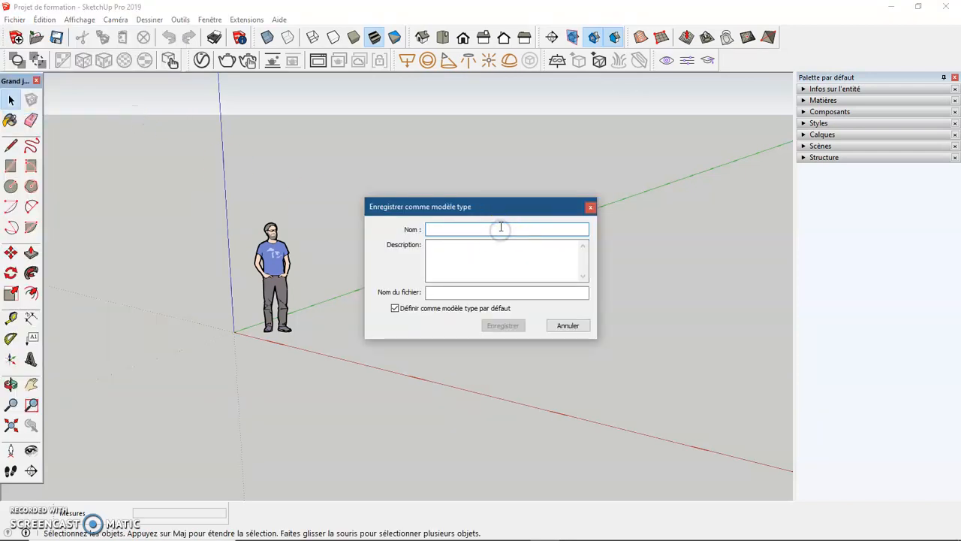
type("Modèle ")
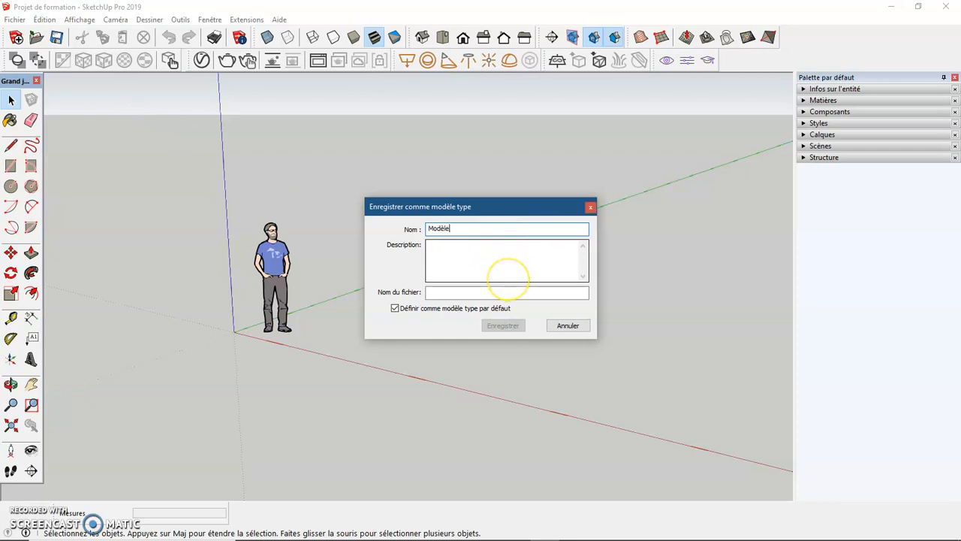
type("de formation cm")
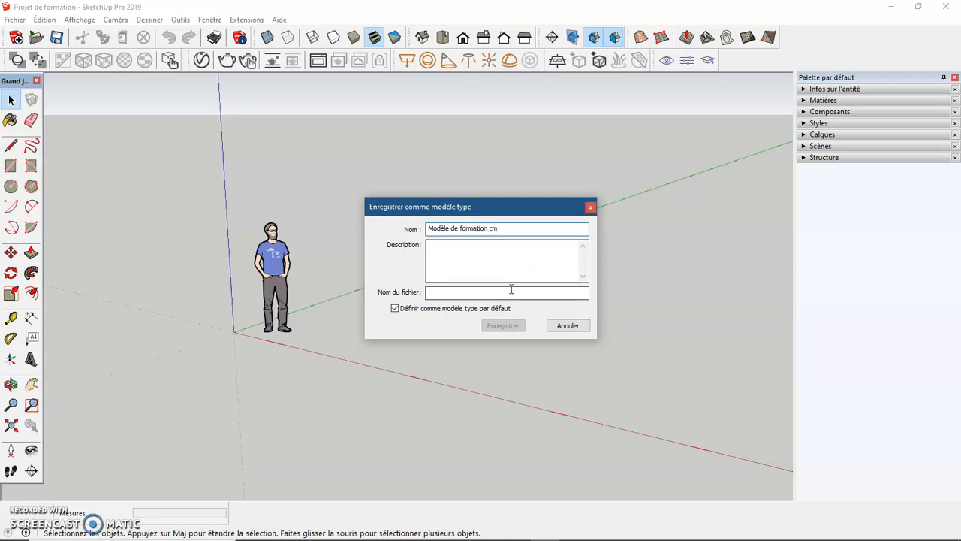
left_click(500, 292)
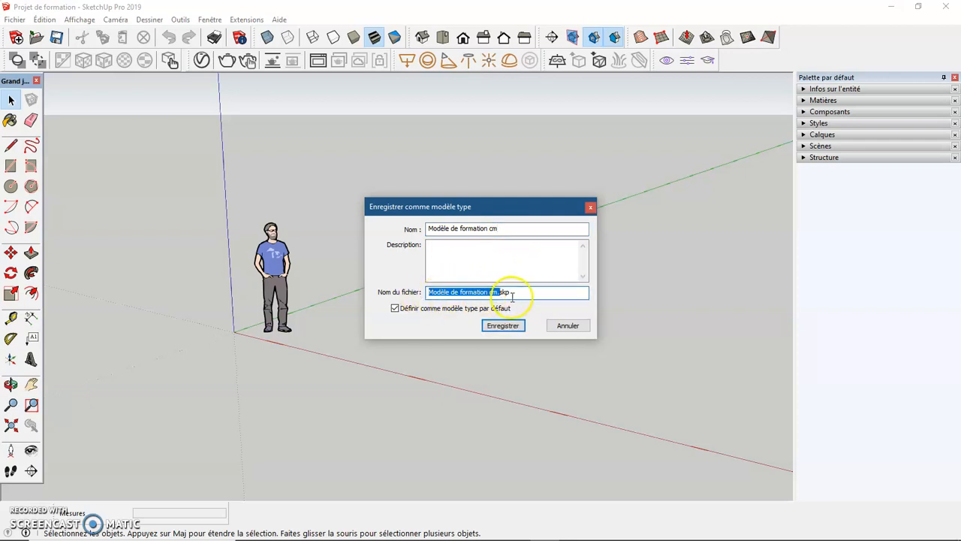
left_click(514, 292)
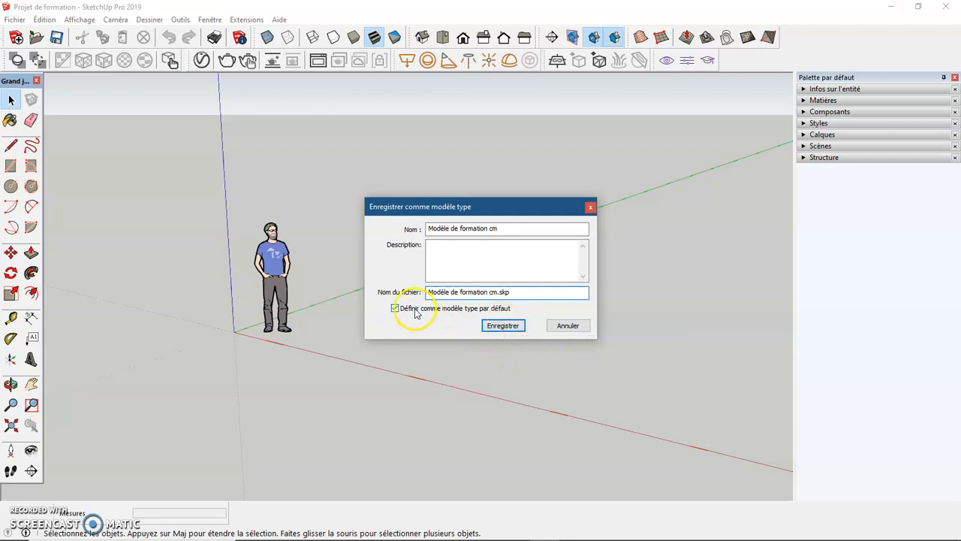
left_click(515, 328)
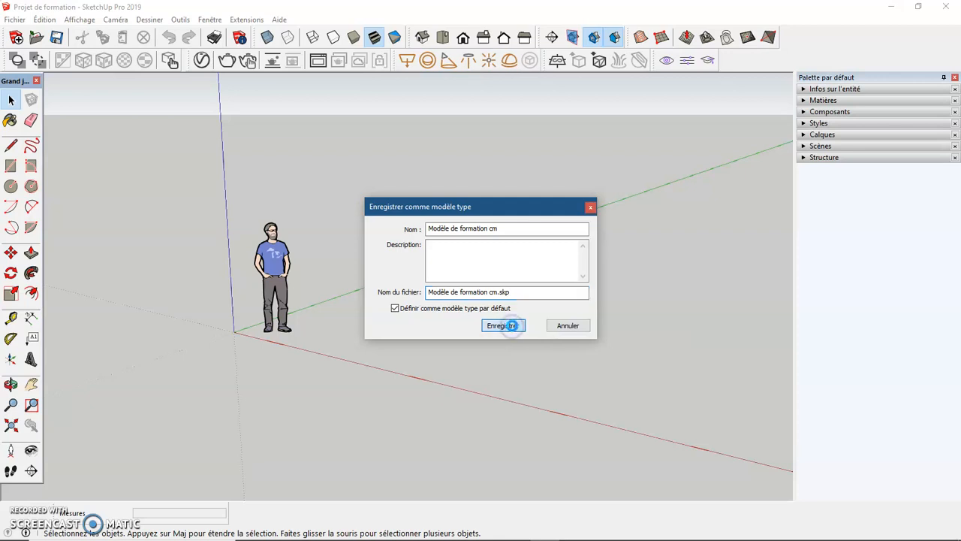
left_click(507, 326)
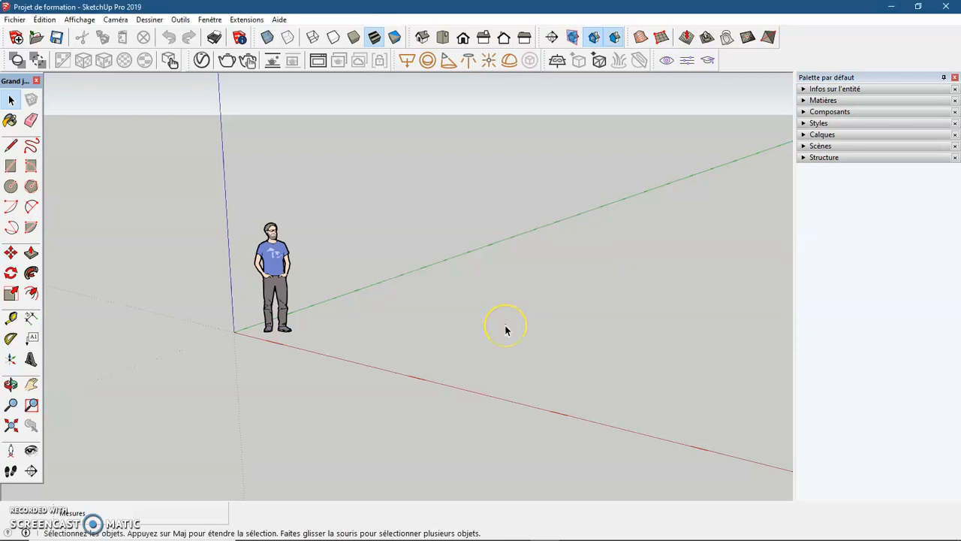